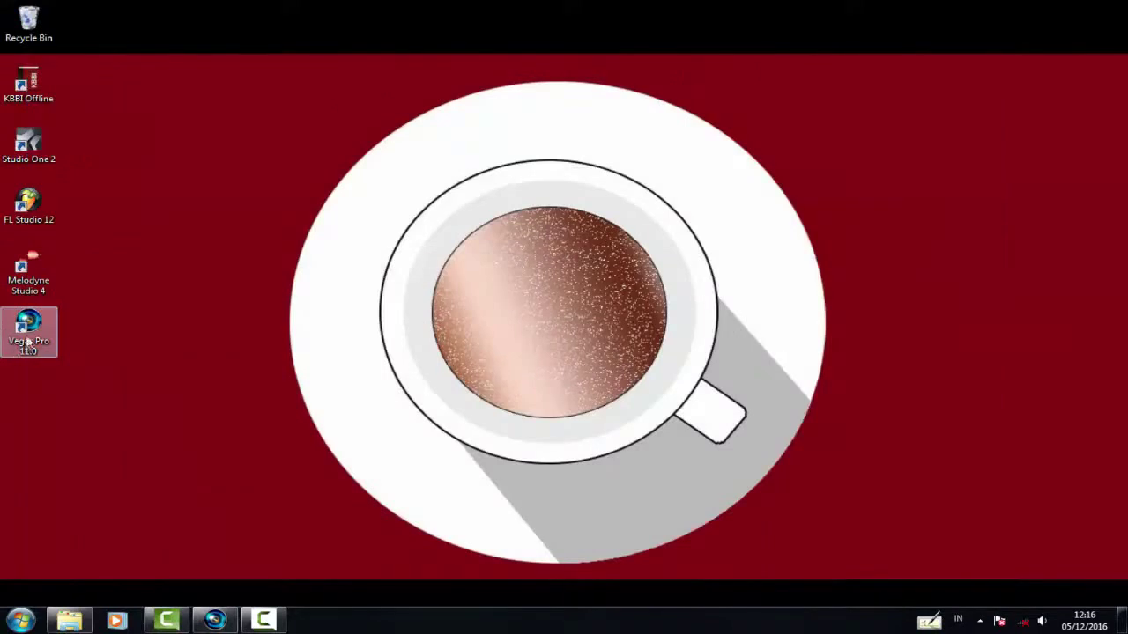
- Minimize the recorder window over Vegas Pro and switch to the edit folder on drive E
click(265, 621)
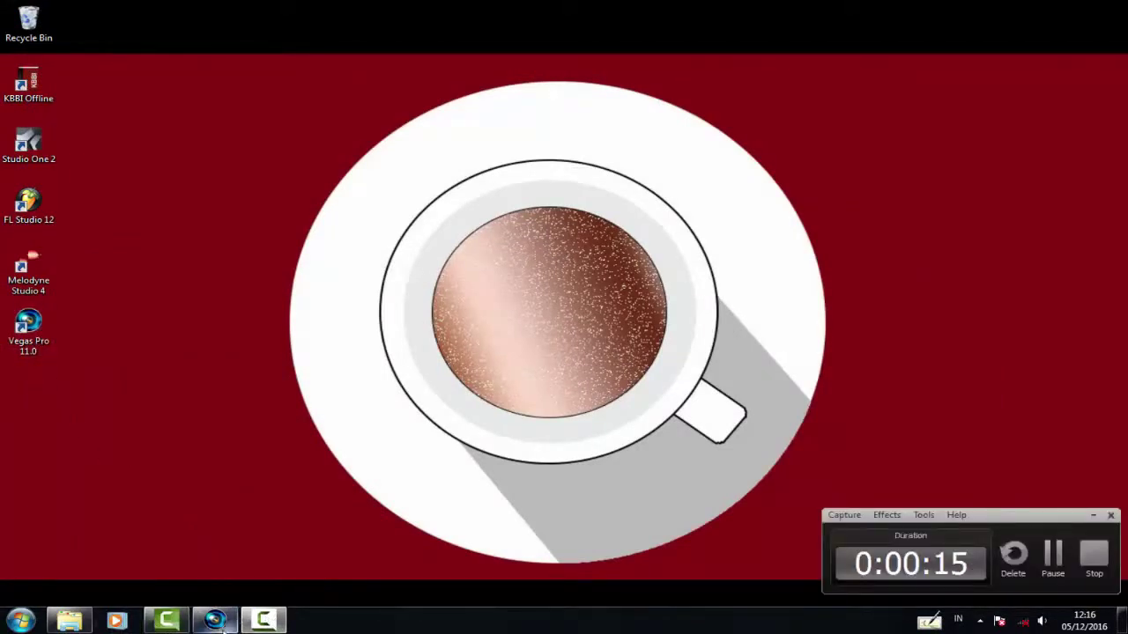
click(216, 622)
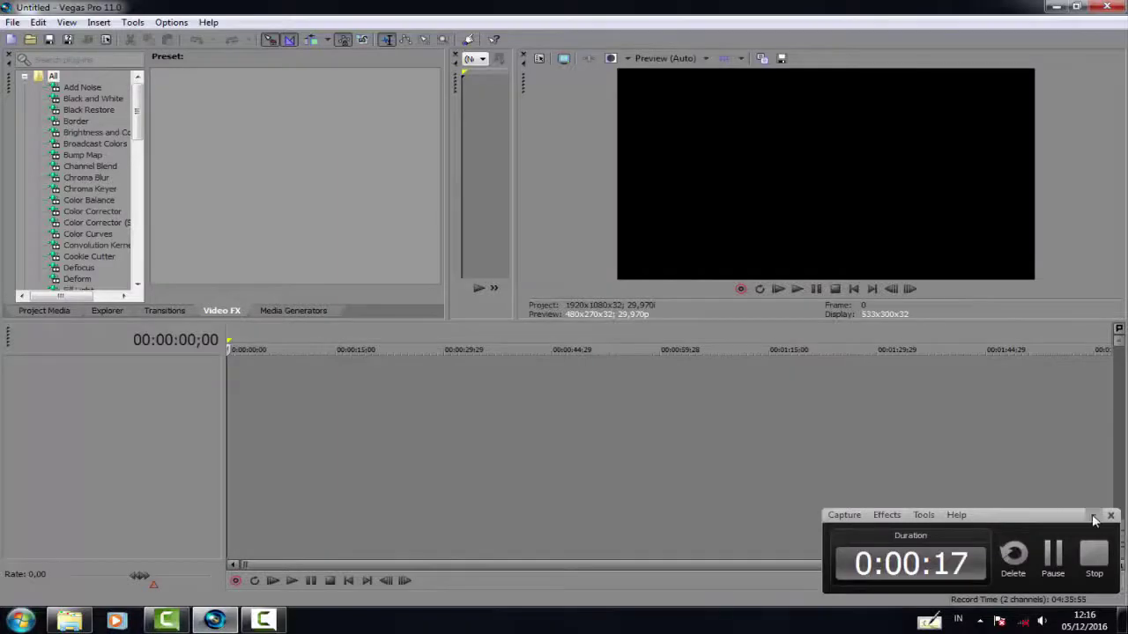
click(1092, 514)
click(72, 622)
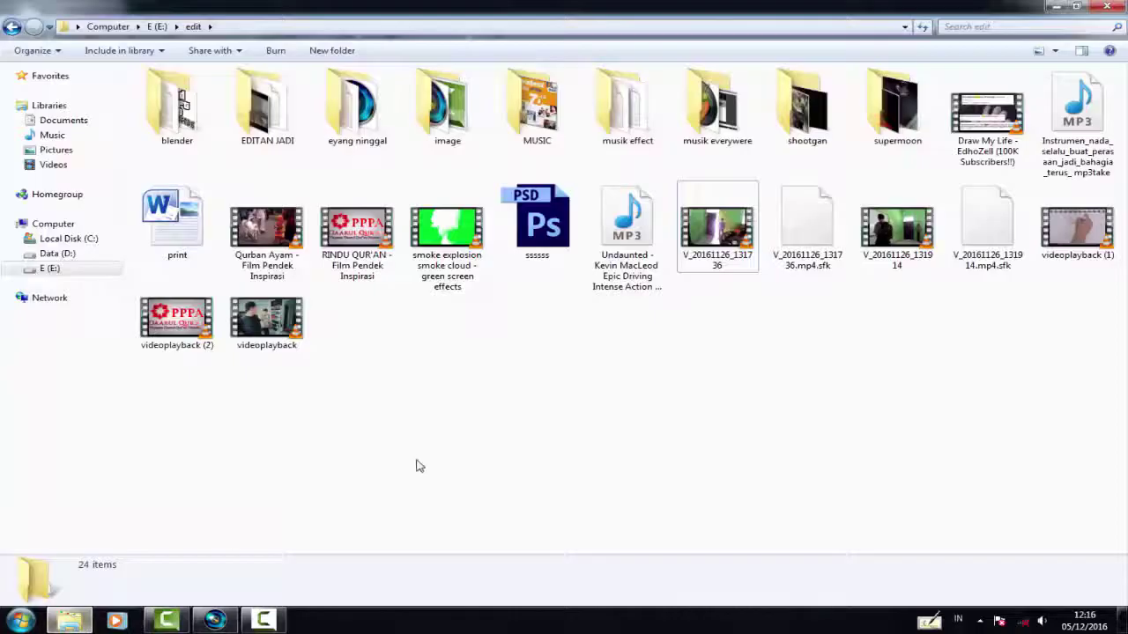
- Play the V_20161126_131736 video in the media player to review its footage, and close the player
click(707, 262)
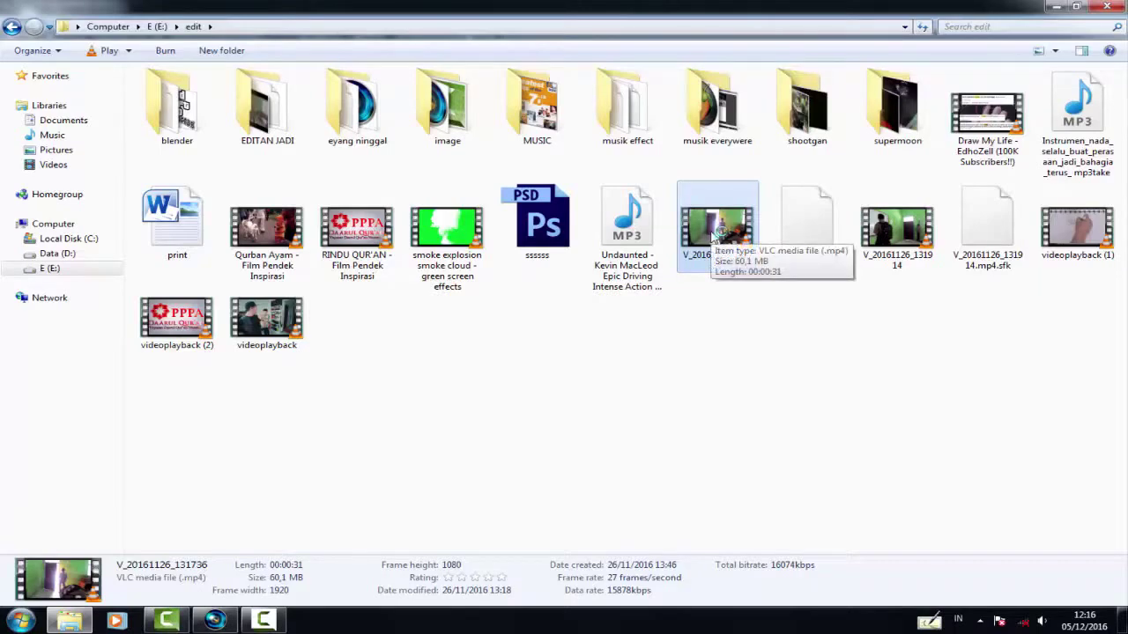
double_click(715, 230)
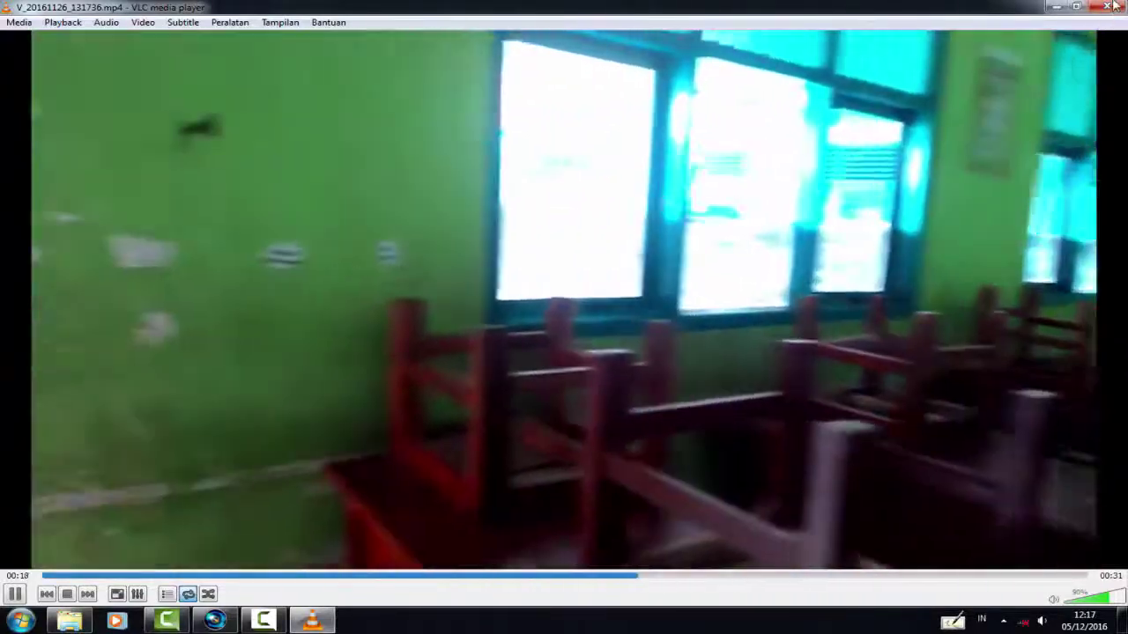
click(1106, 6)
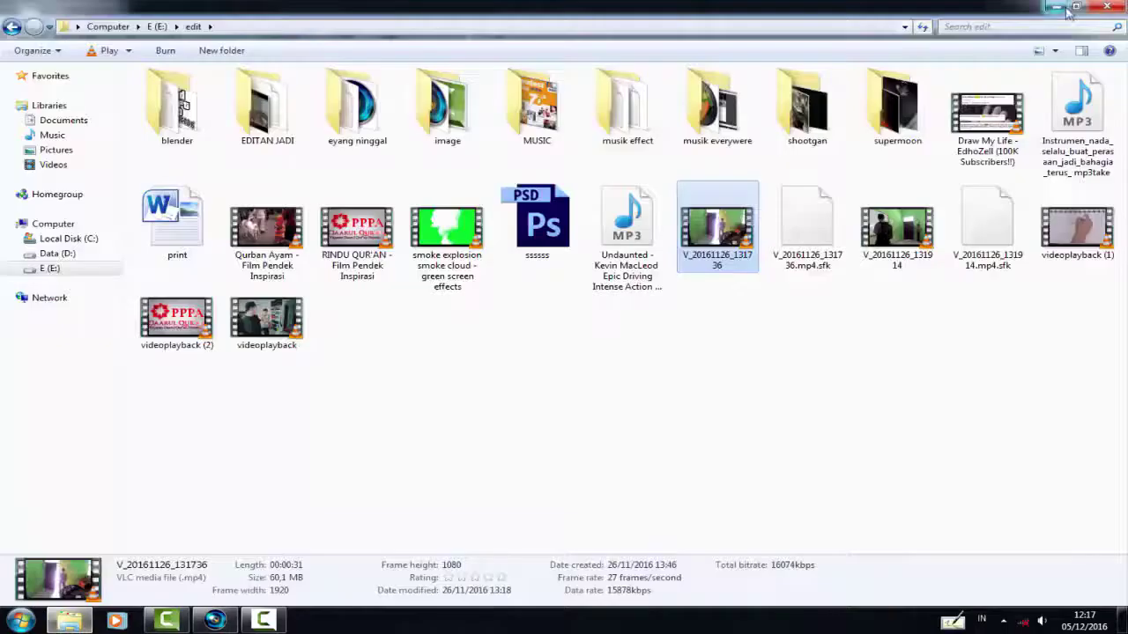
- Add the V_20161126_131736 video from the edit folder to the start of the empty Vegas Pro timeline
click(1068, 11)
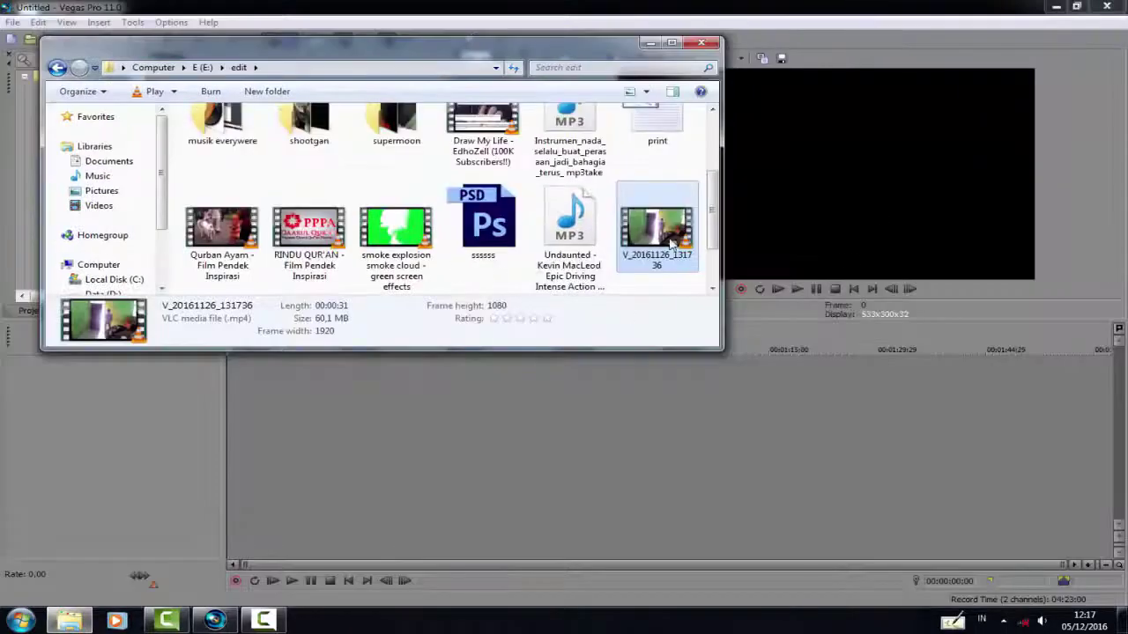
drag(678, 237, 380, 397)
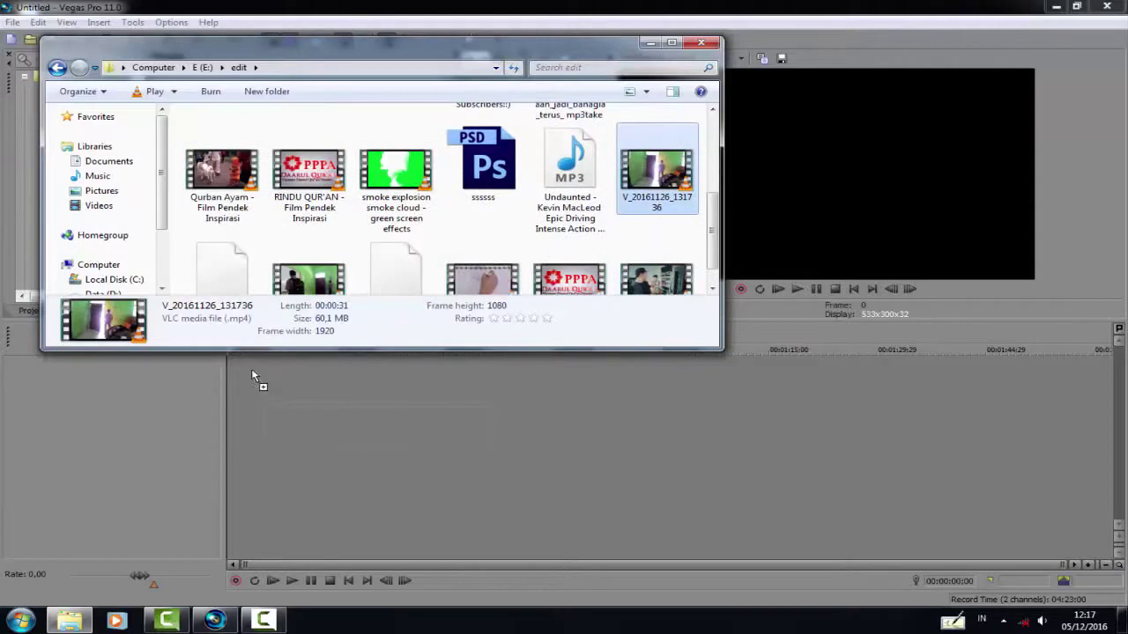
drag(231, 377, 231, 378)
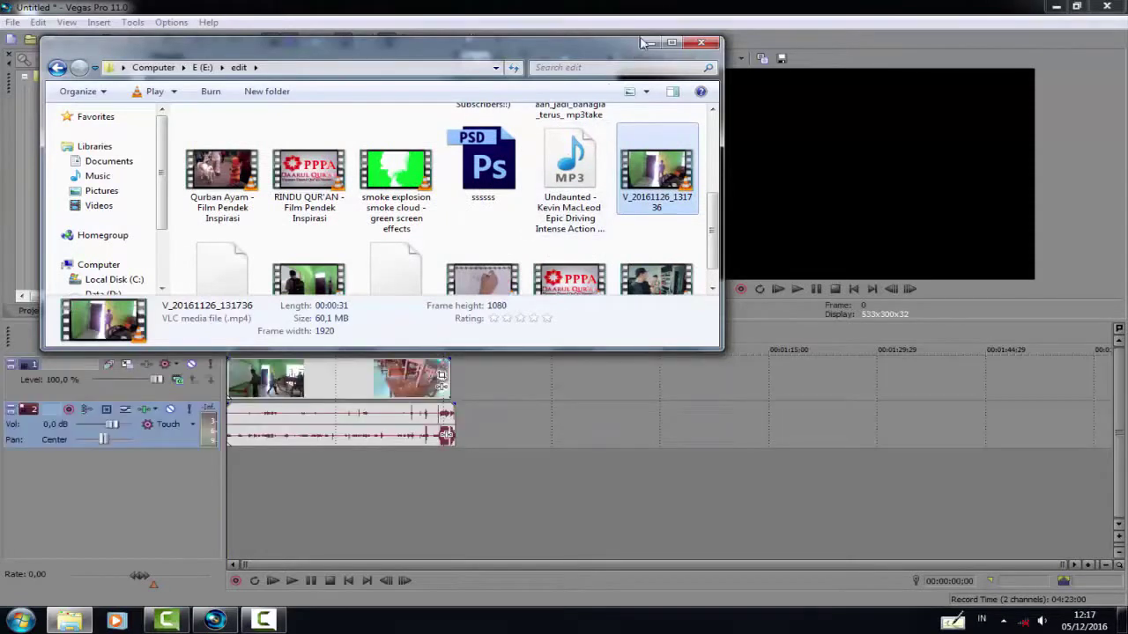
click(643, 43)
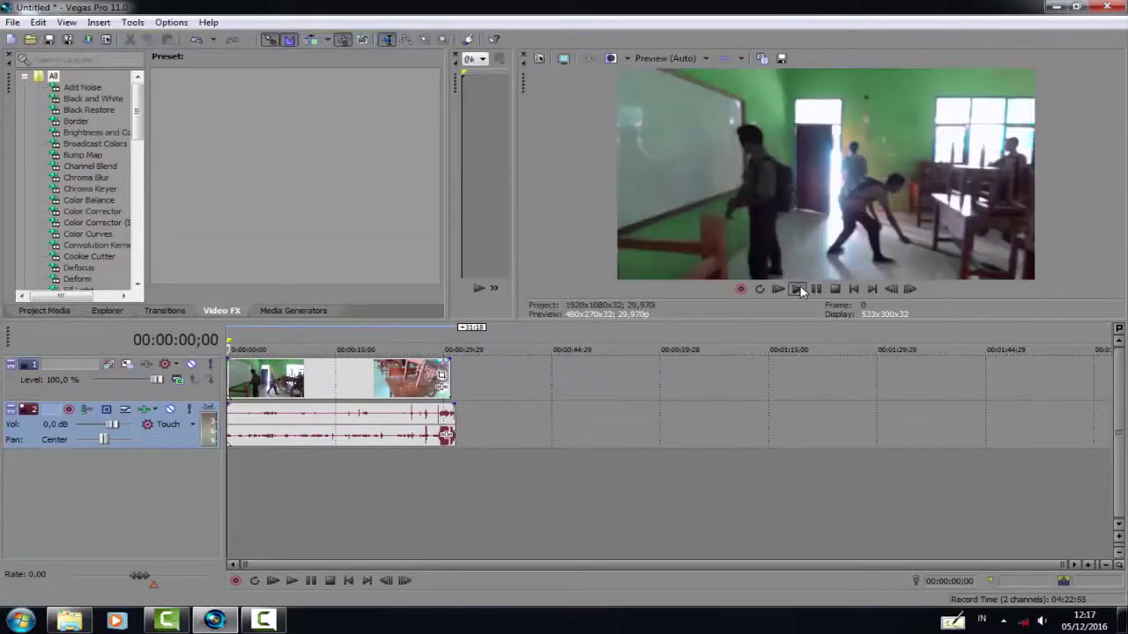
- Play the opening seconds of the clip from the start of the timeline to look for a cut point
click(798, 289)
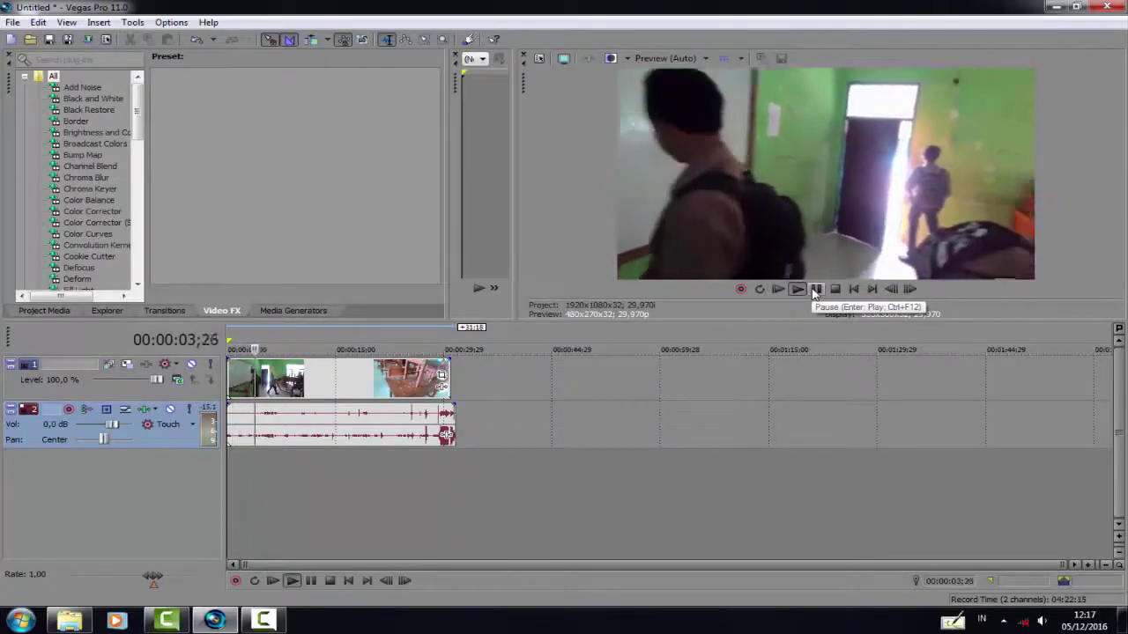
click(815, 289)
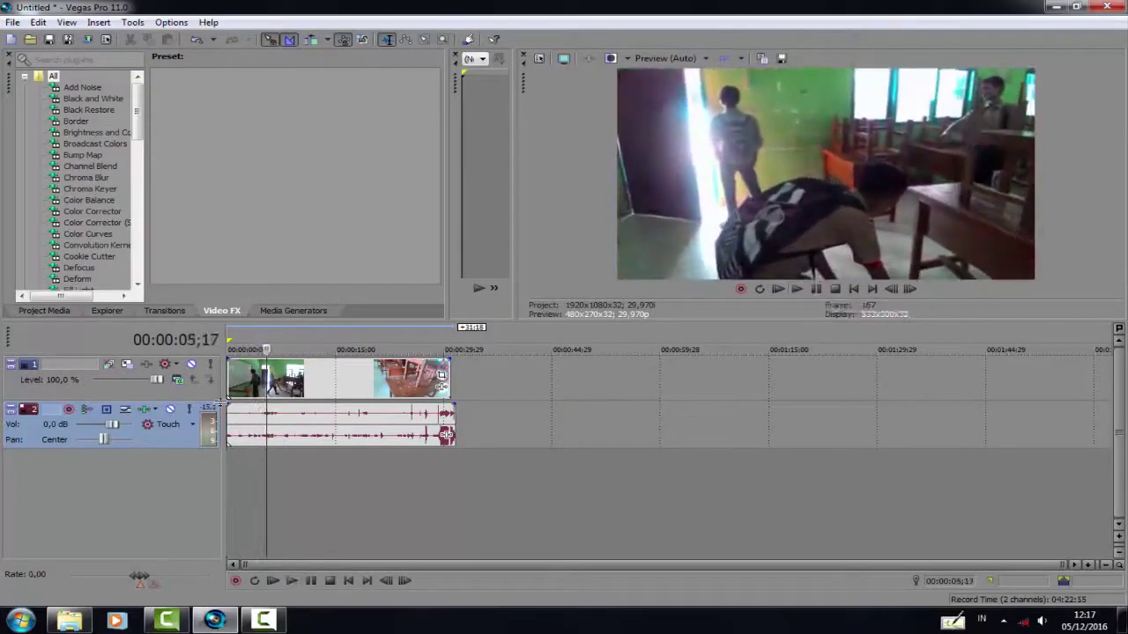
click(234, 394)
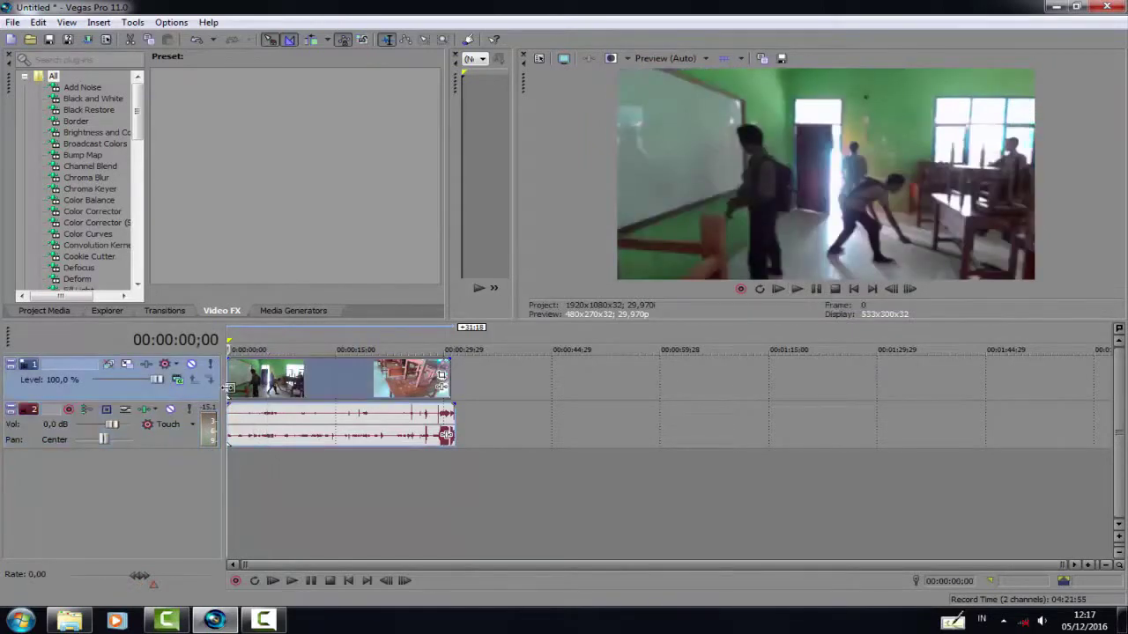
click(798, 296)
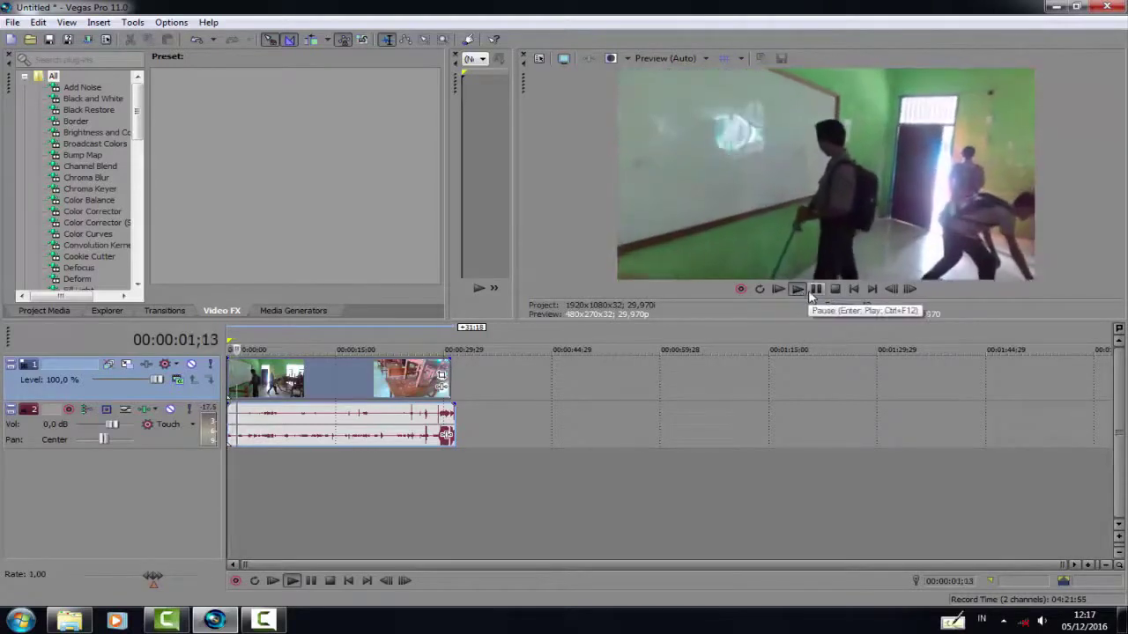
click(812, 291)
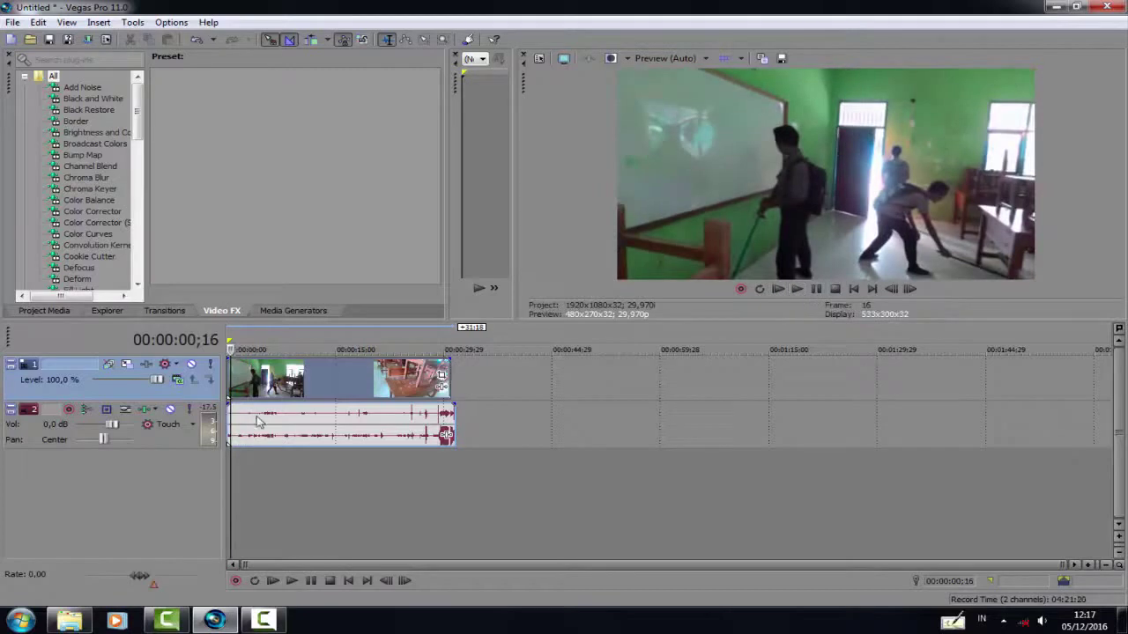
- Cut the range from 00:00:00;18 to 00:00:00;20 out of the video and its audio
scroll(258, 422, up, 6)
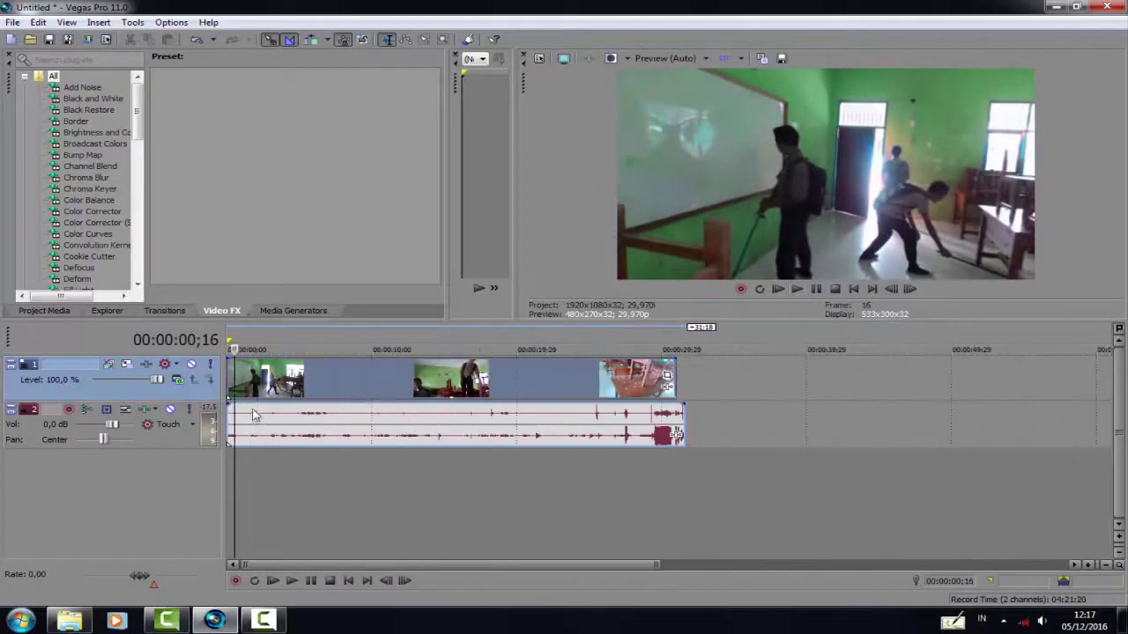
click(797, 291)
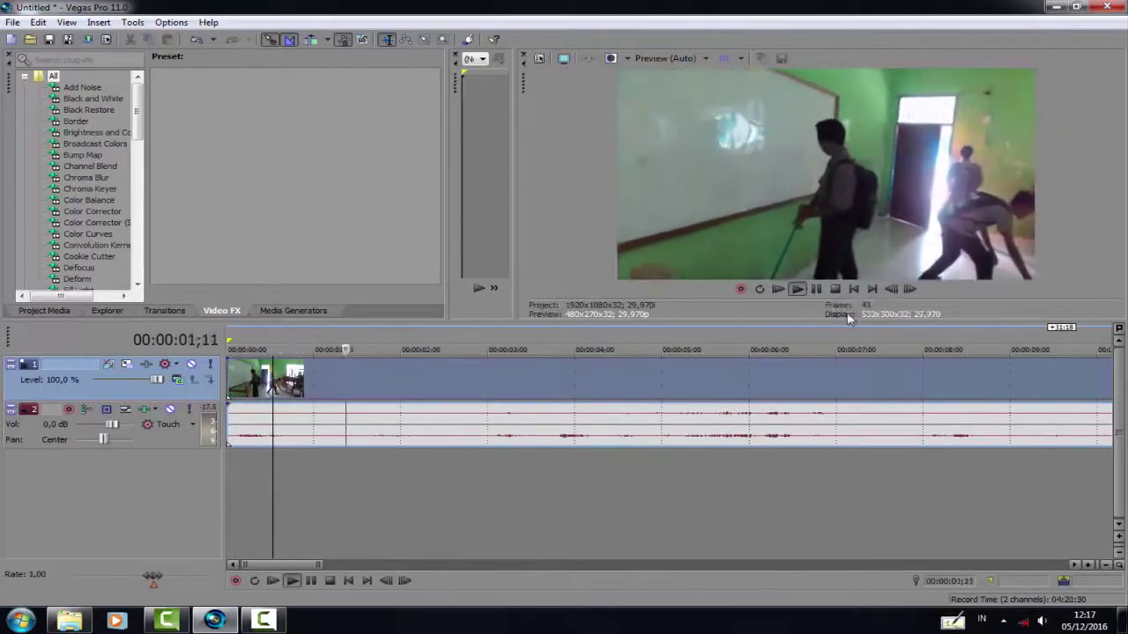
key(space)
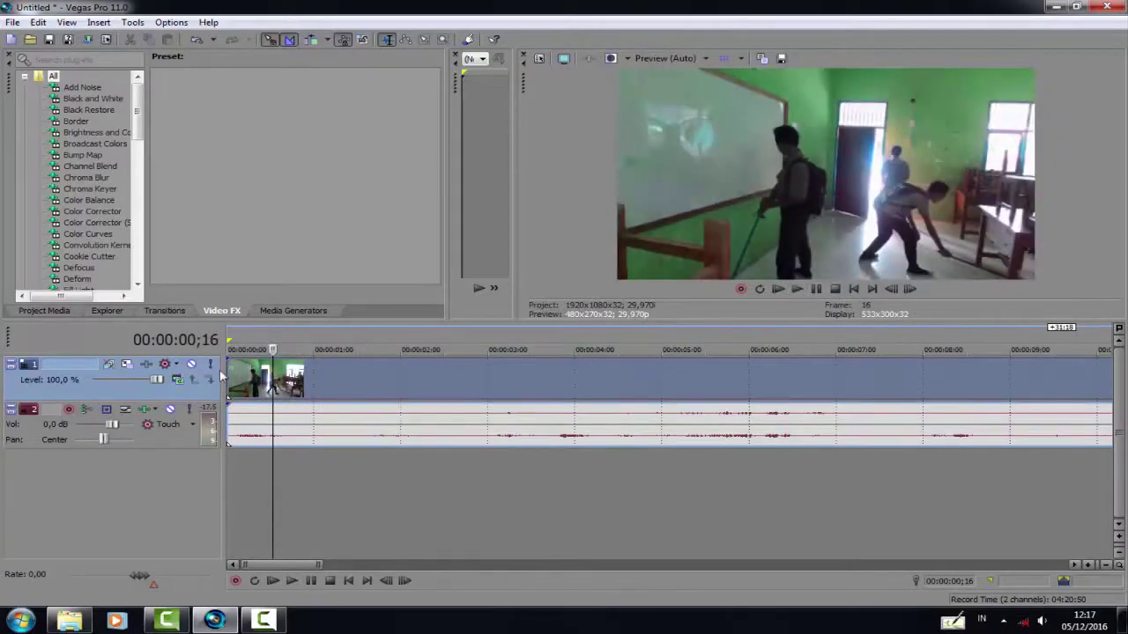
click(228, 377)
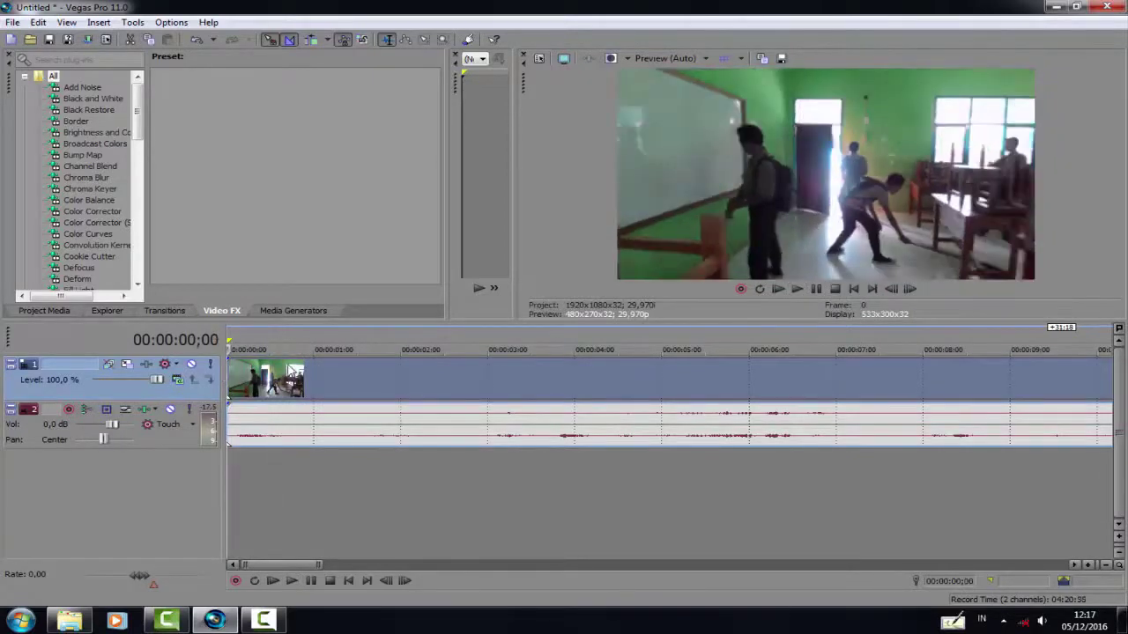
click(280, 451)
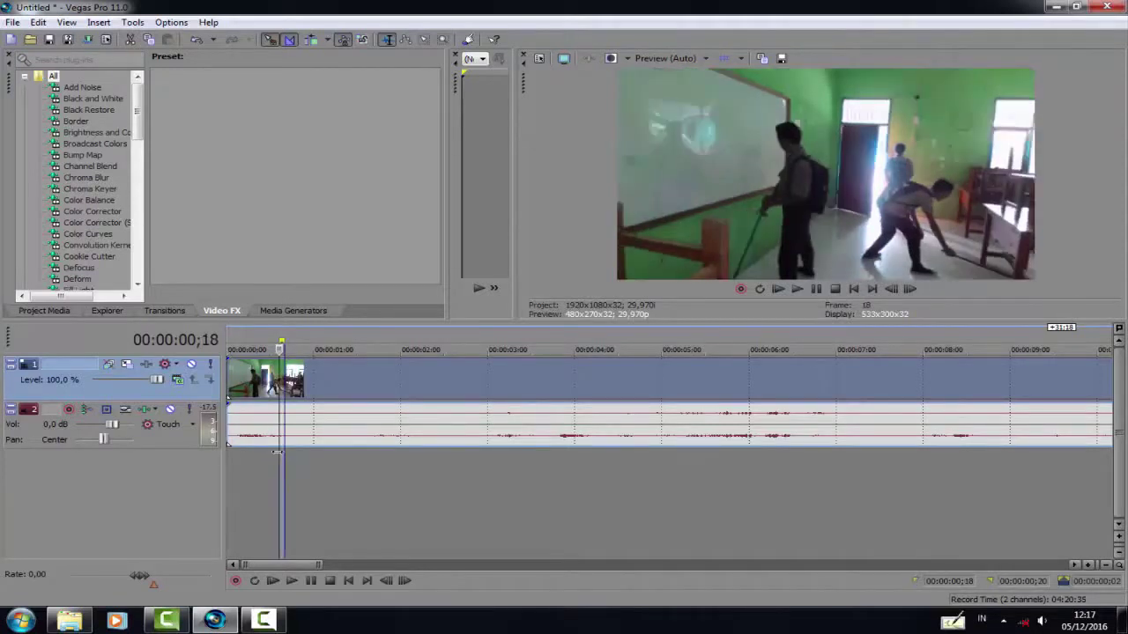
key(ctrl+v)
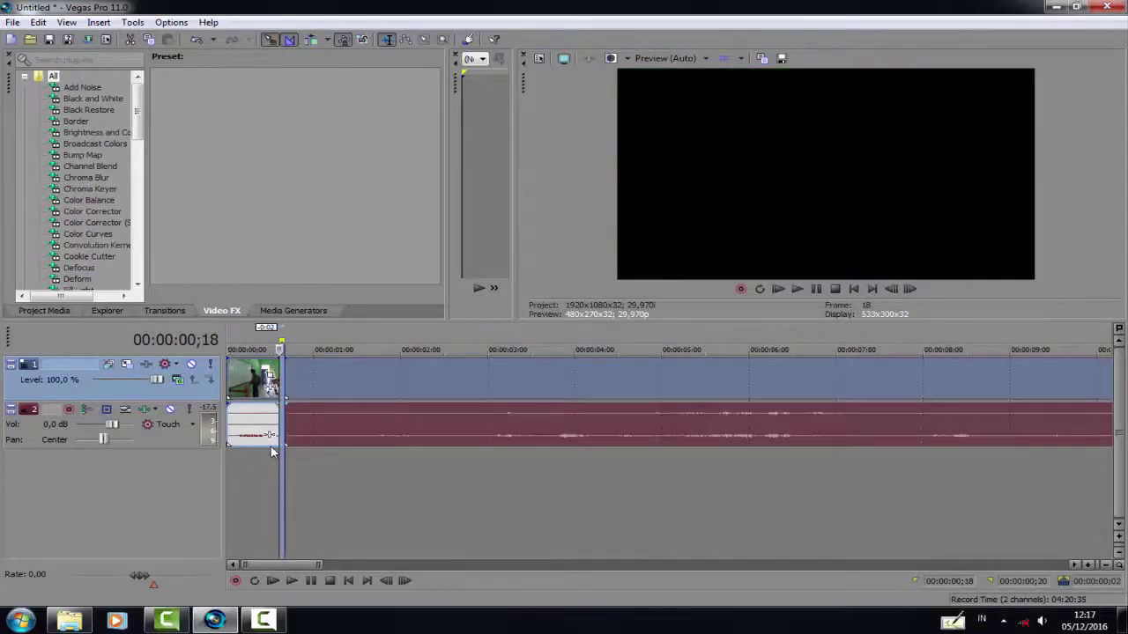
- Play the timeline from the start across the first cut and examine the footage up to about 00:00:02;22
click(232, 403)
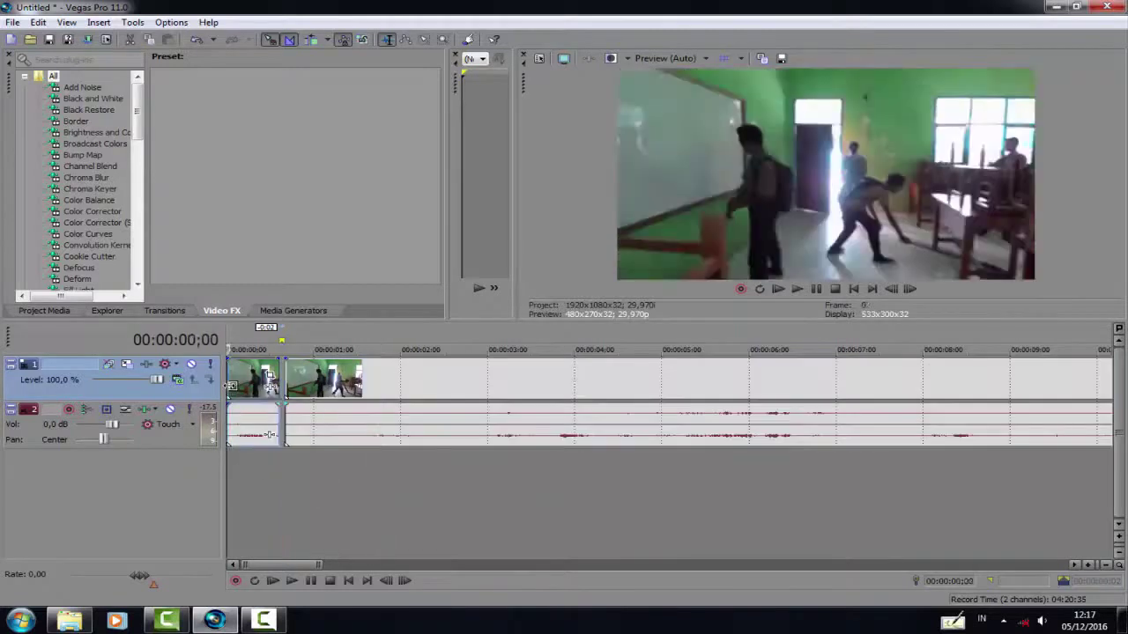
click(797, 290)
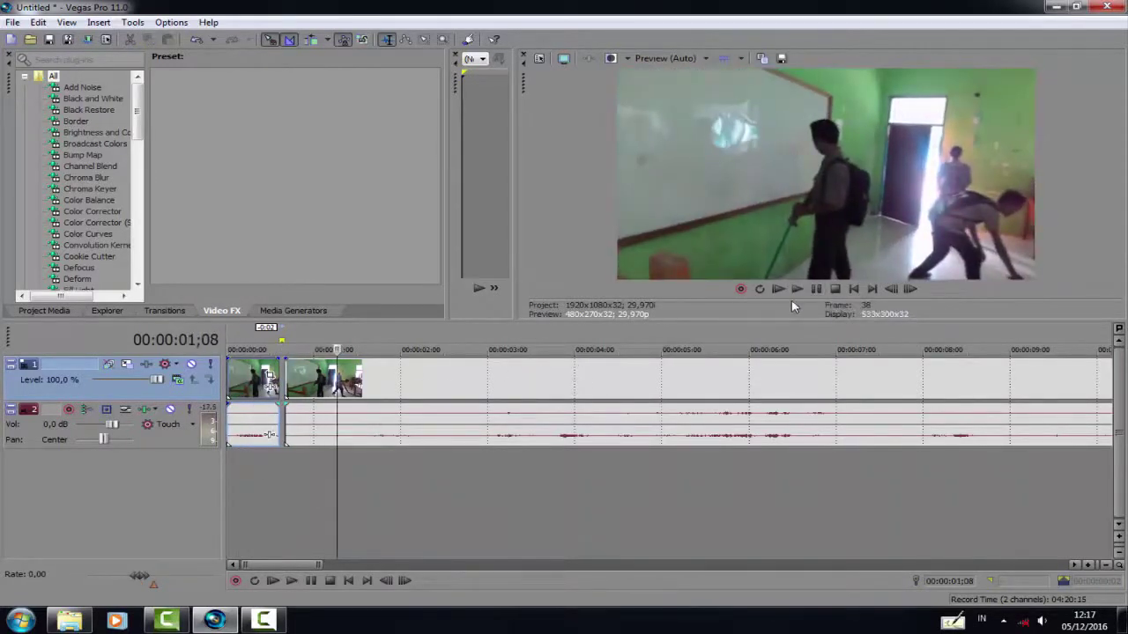
click(798, 292)
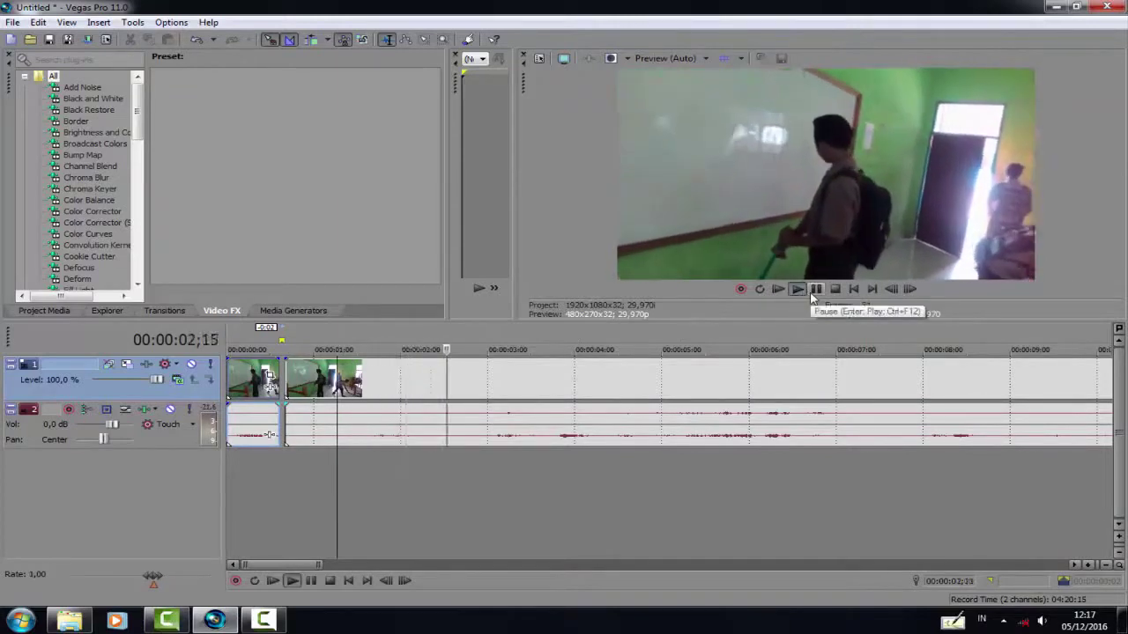
click(812, 291)
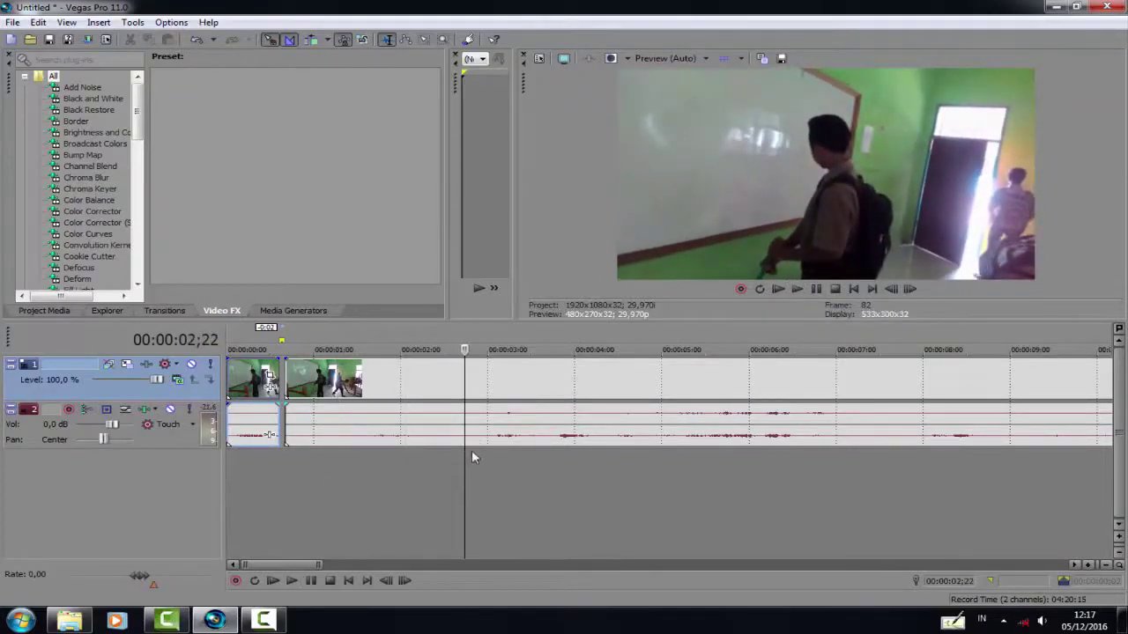
drag(470, 451, 451, 396)
click(436, 389)
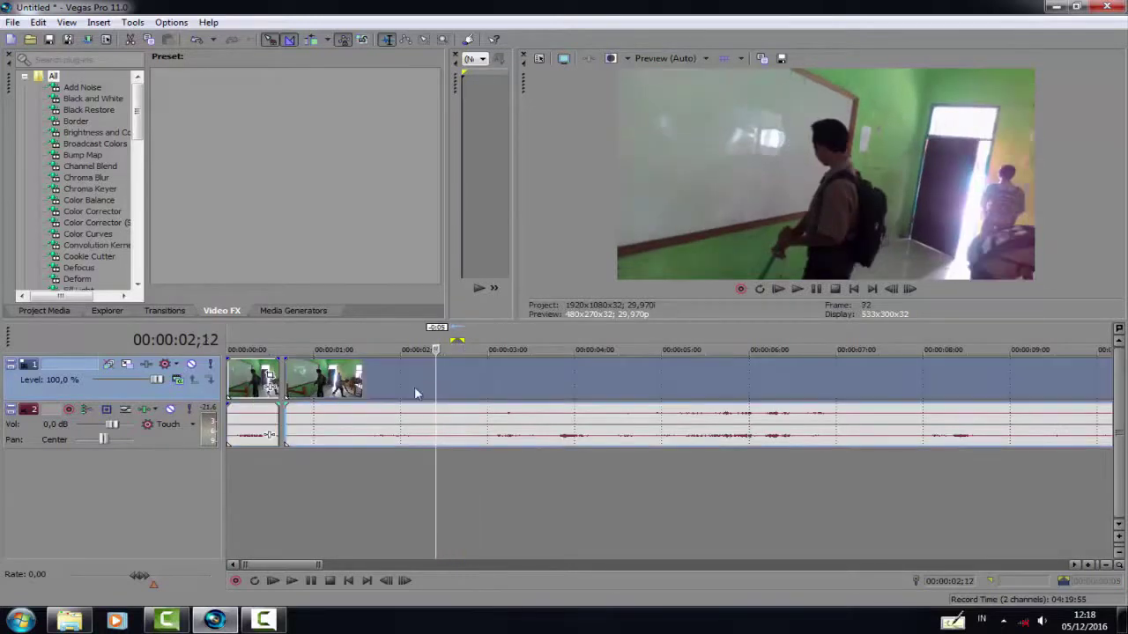
click(297, 384)
- Delete the audio track from the project
click(175, 439)
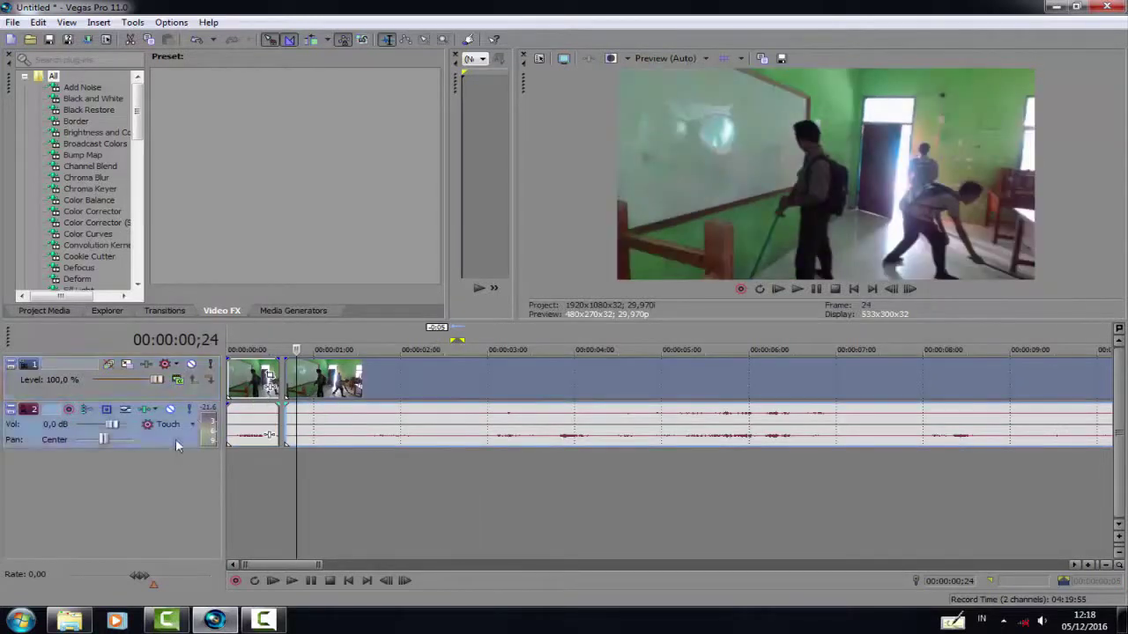
right_click(175, 437)
mouse_move(251, 305)
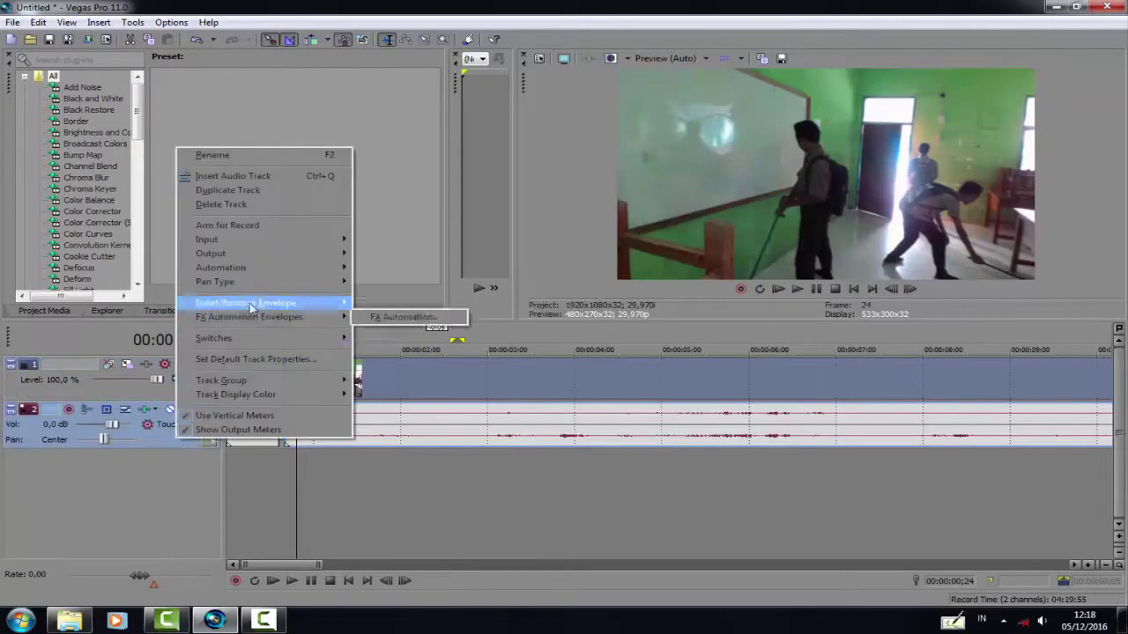
click(220, 204)
- Cut the range from 00:00:01;19 to 00:00:01;21 out of the video track
click(374, 401)
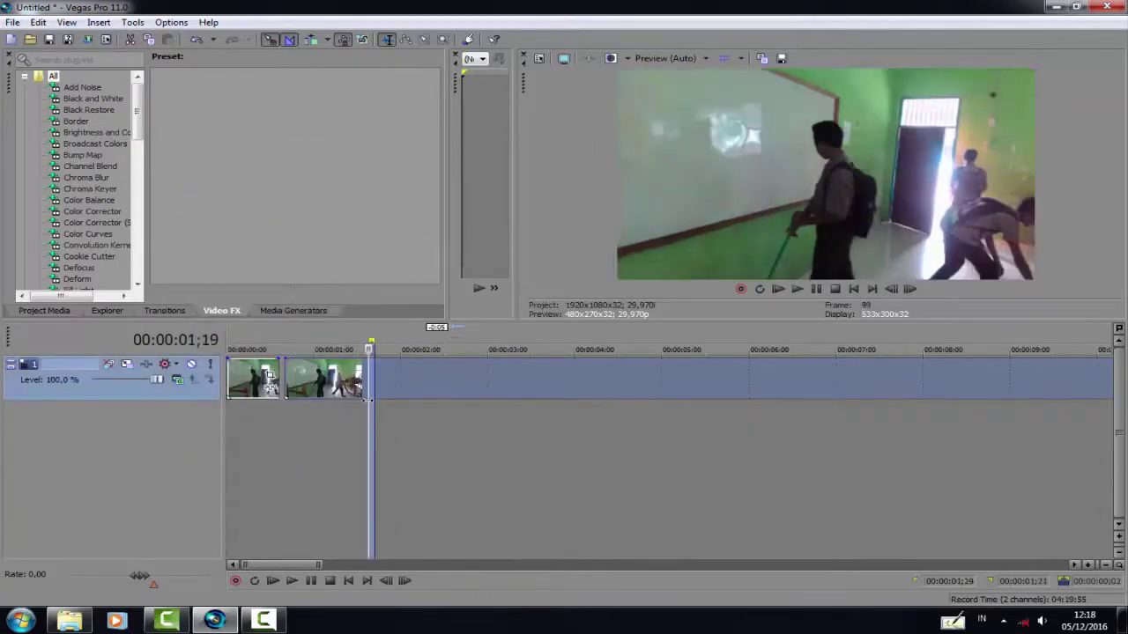
key(ctrl+v)
click(324, 409)
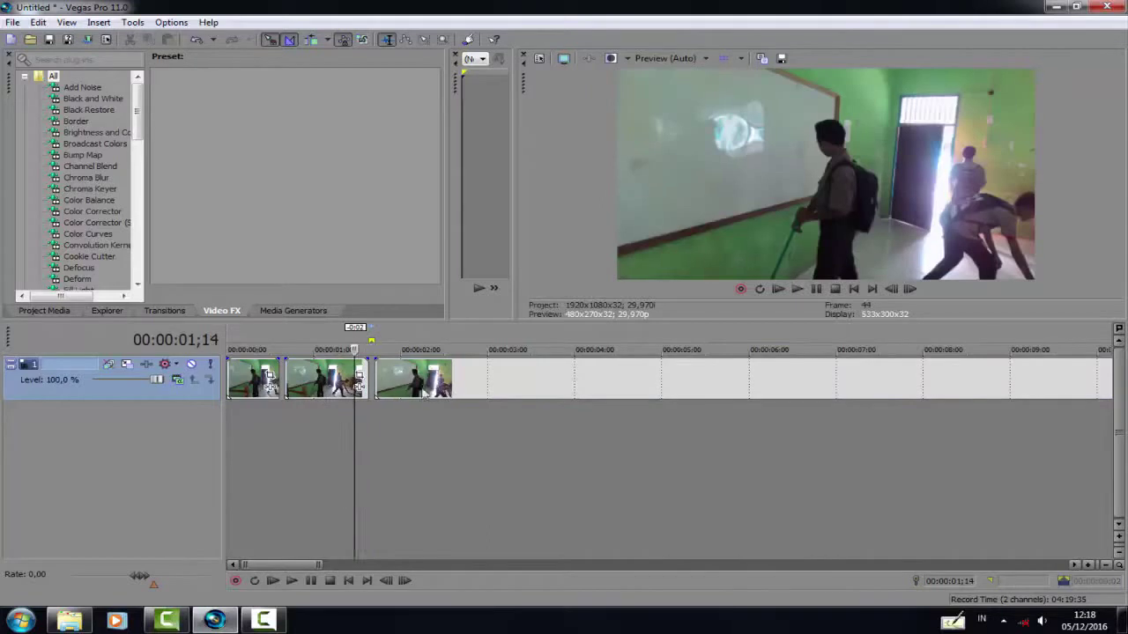
- Select the middle video segment and add an Event Velocity envelope to it
click(284, 393)
click(284, 390)
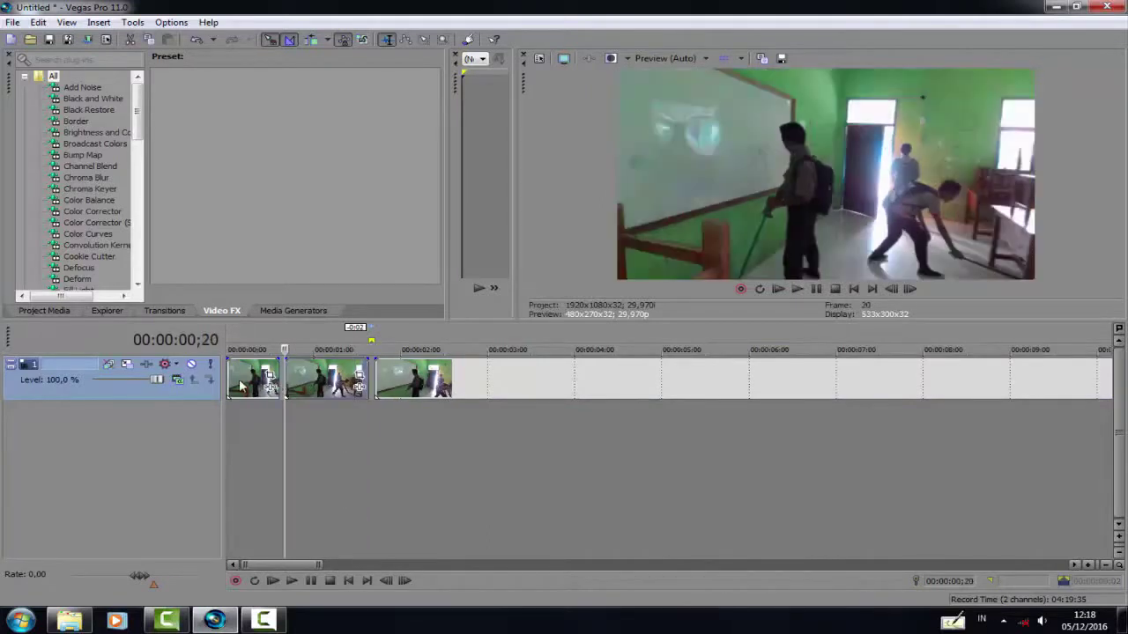
click(238, 386)
click(300, 380)
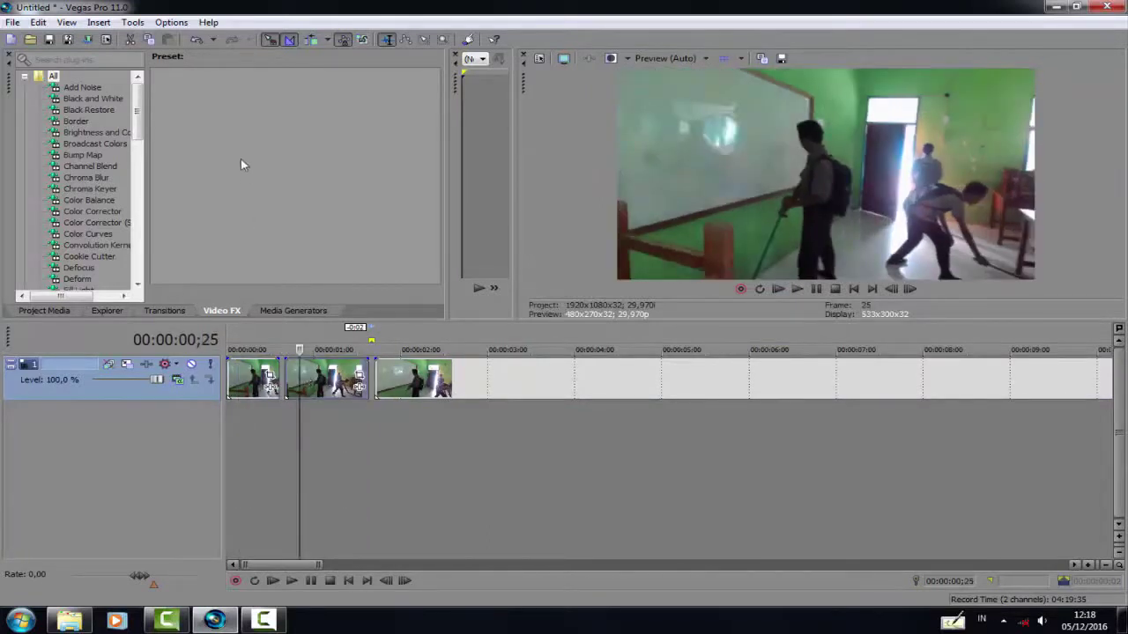
click(318, 379)
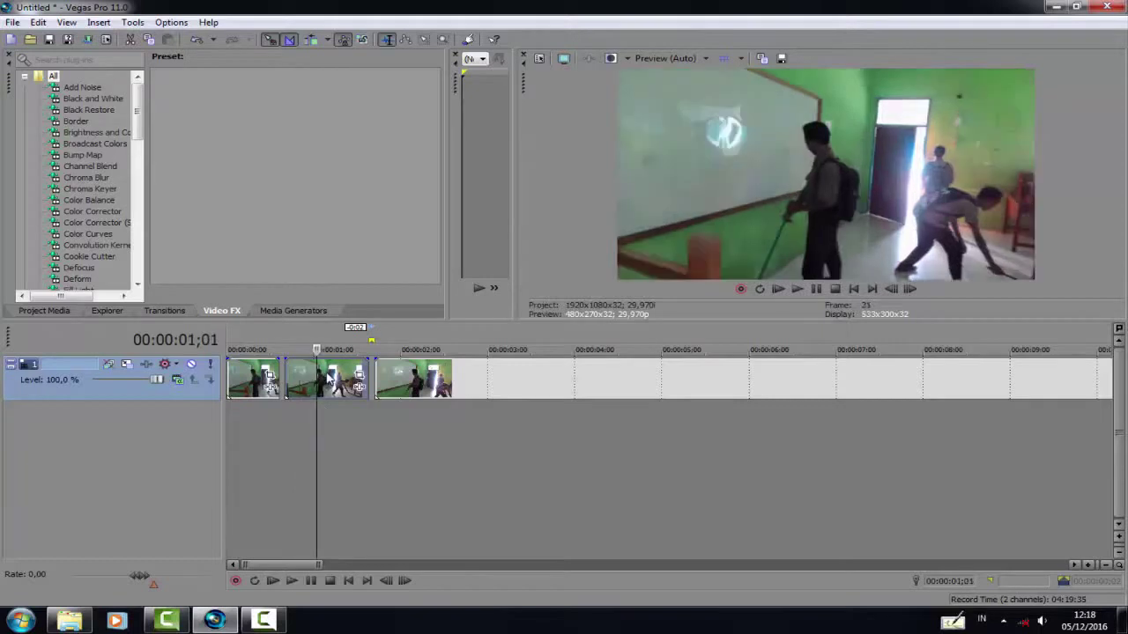
click(99, 22)
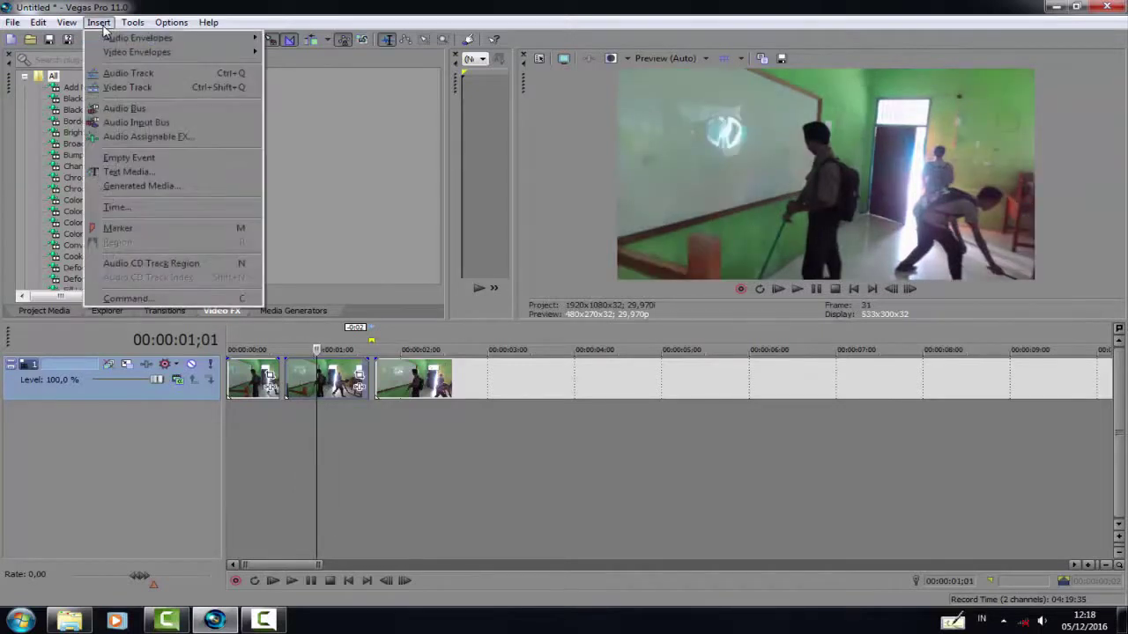
mouse_move(134, 55)
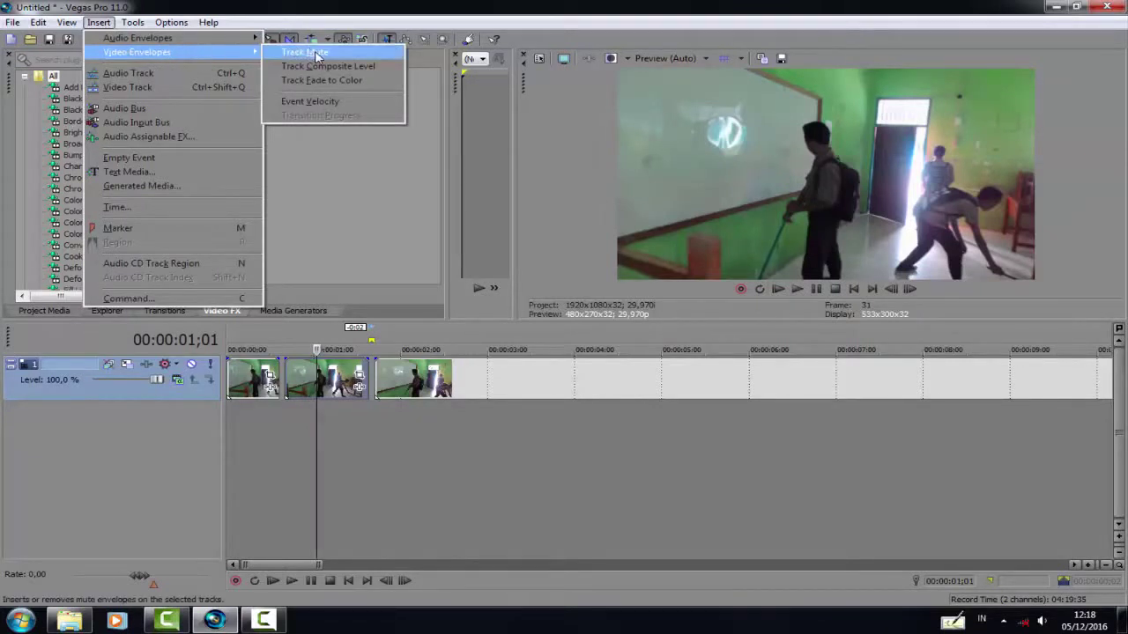
click(340, 104)
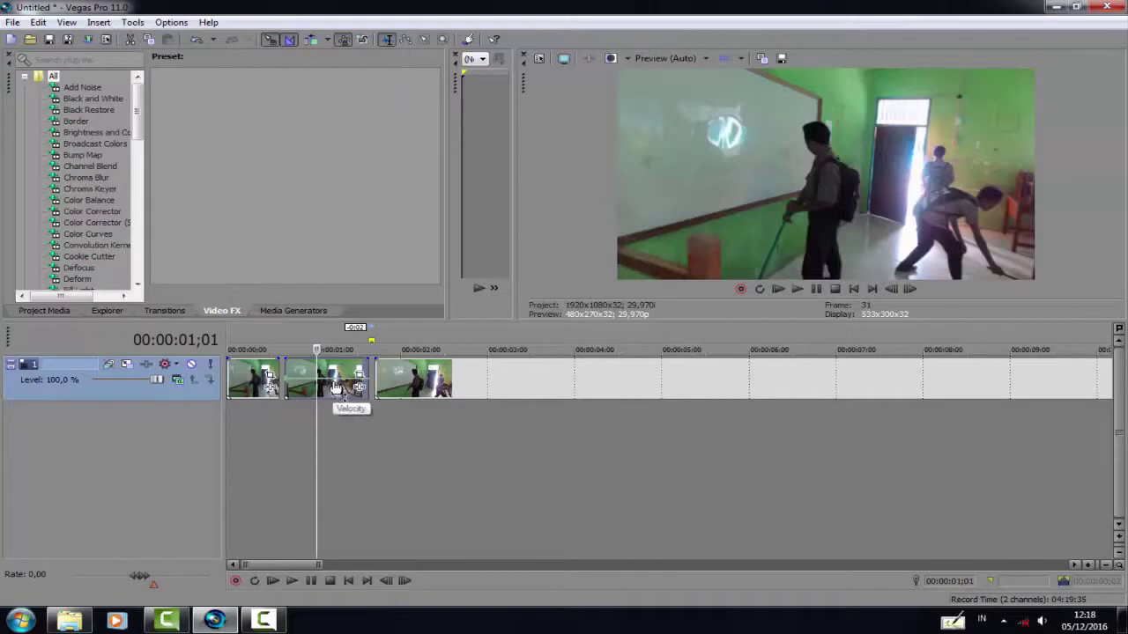
- Raise the middle segment's velocity envelope to 300 % and play the timeline to check the speed
drag(336, 388, 331, 368)
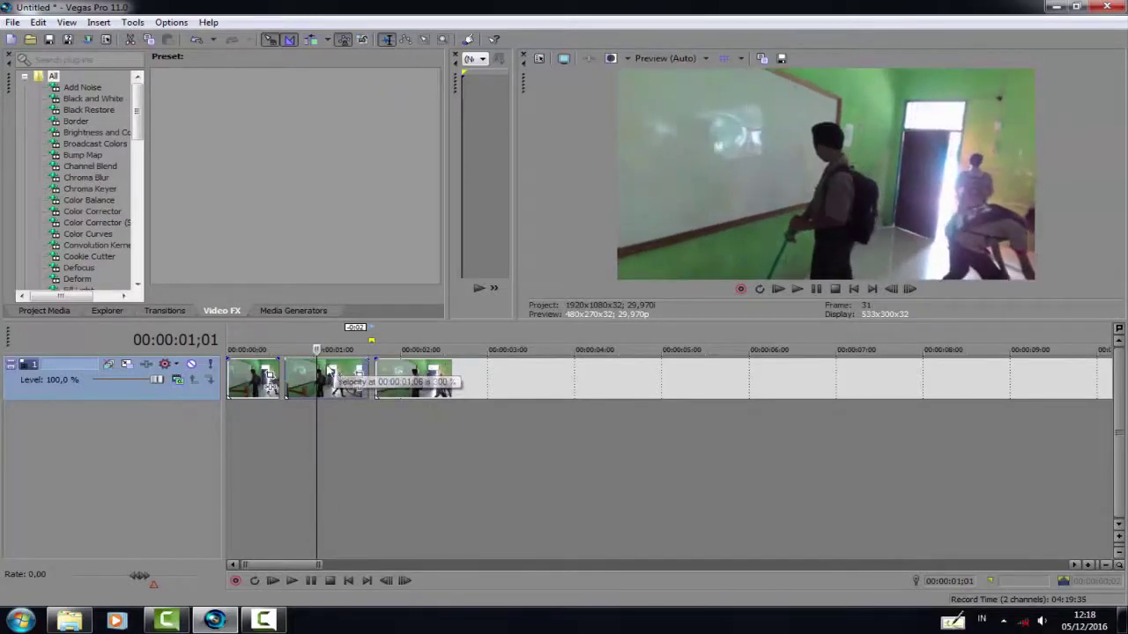
click(277, 386)
click(810, 289)
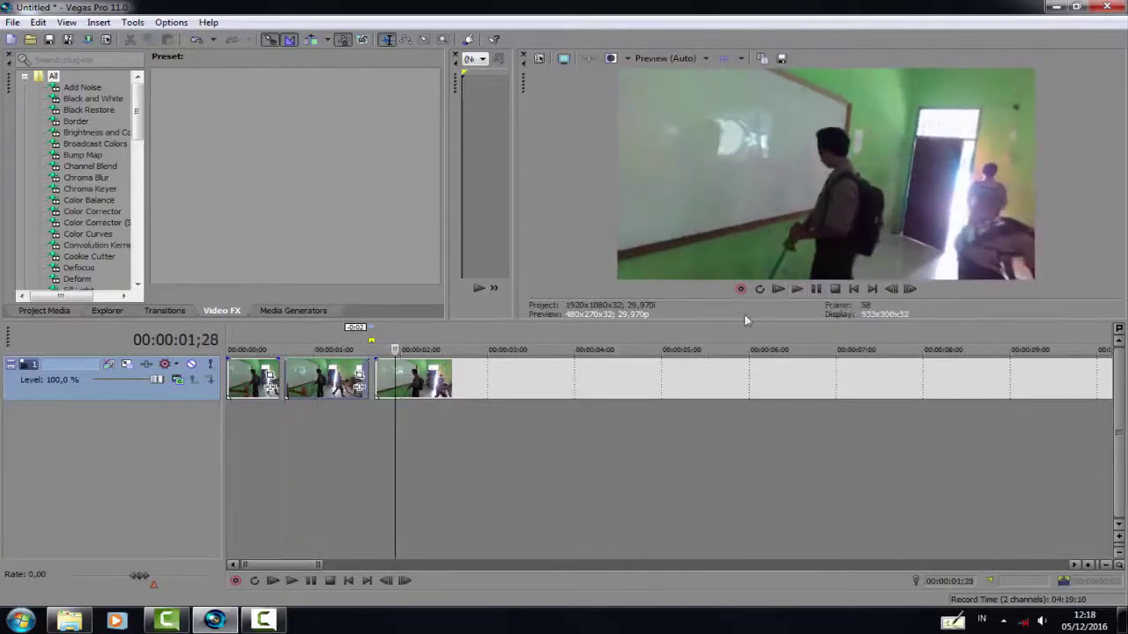
- Add an Event Velocity envelope to the first video segment and lower its velocity to 45 %
click(246, 383)
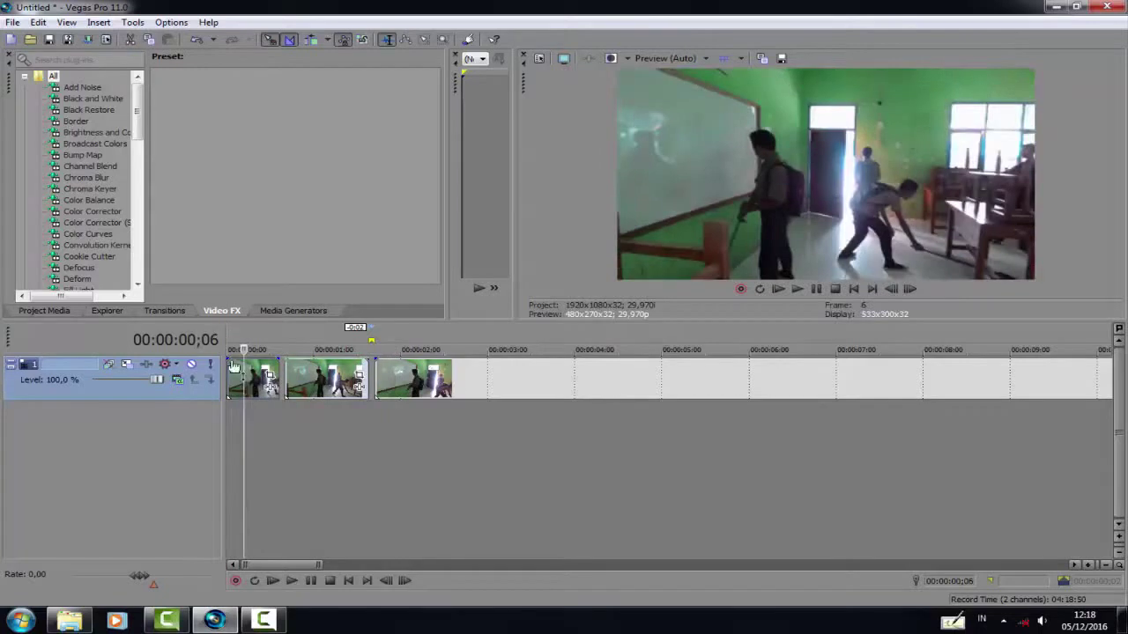
click(100, 23)
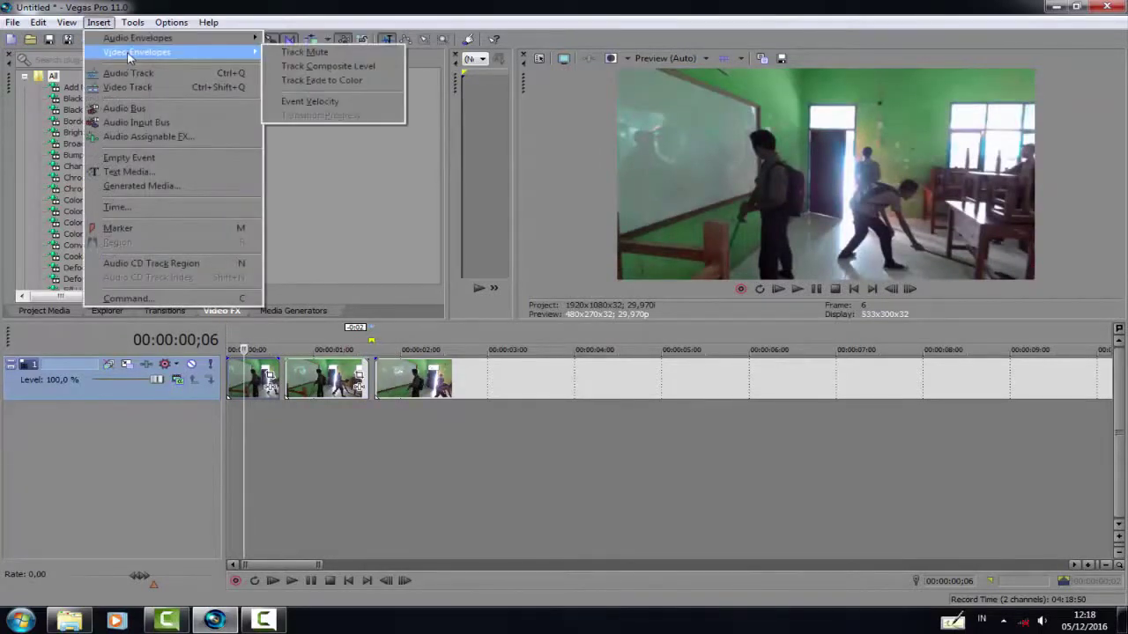
click(284, 100)
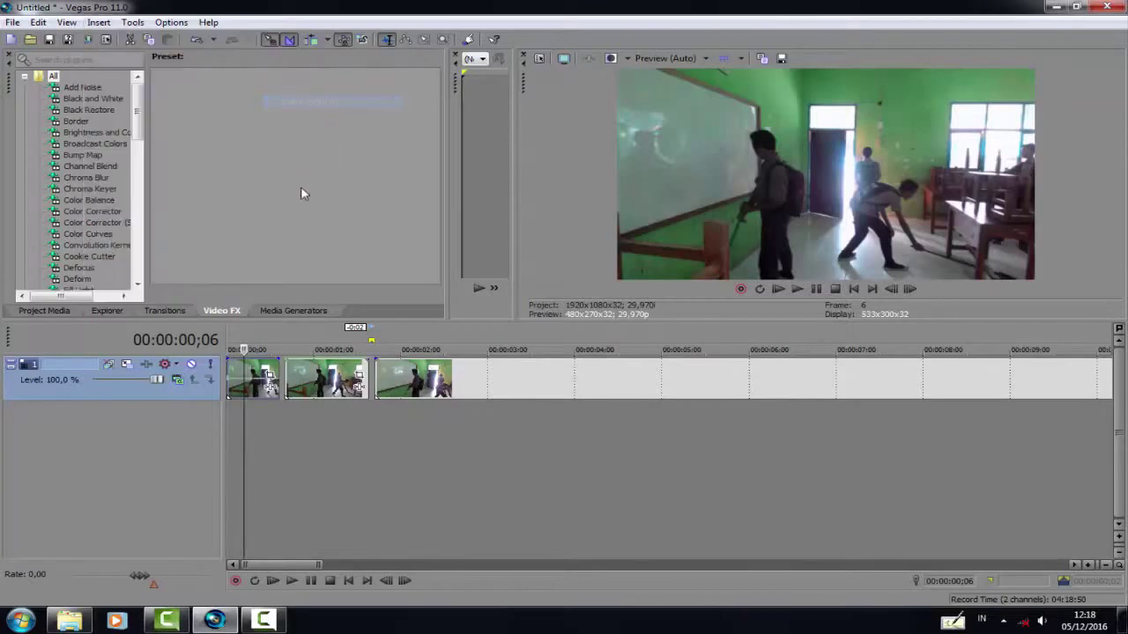
drag(255, 381, 253, 389)
- Play the timeline from the start to check the speed change between the first two segments
key(Home)
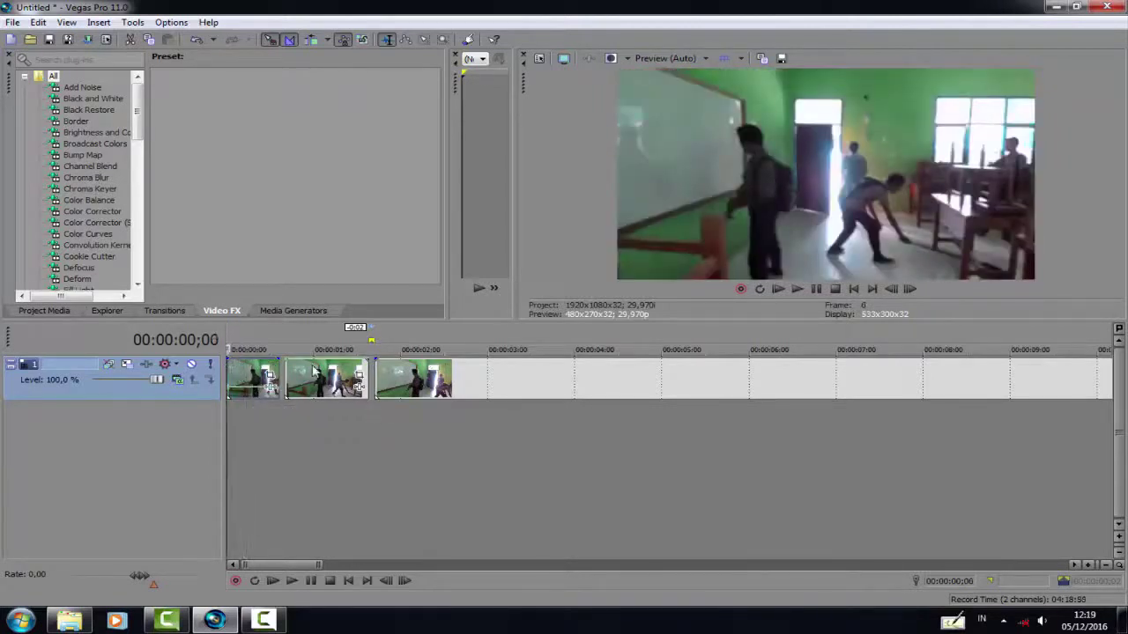
click(796, 290)
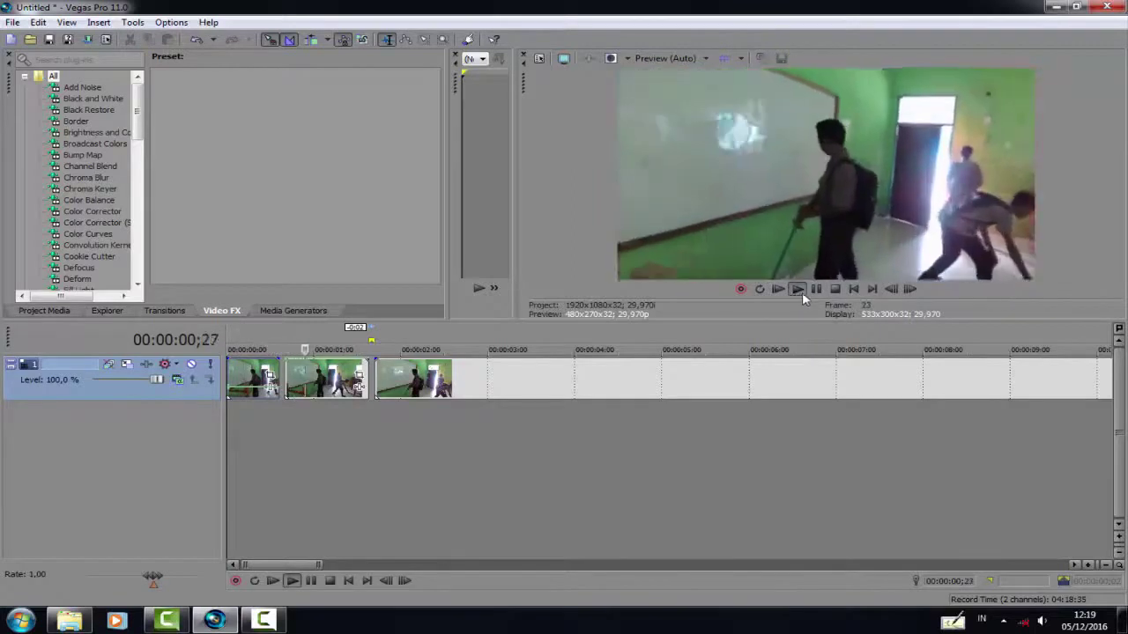
click(816, 289)
- Move the second segment directly against the first one and replay the timeline from the start to check the transition
drag(289, 383, 285, 383)
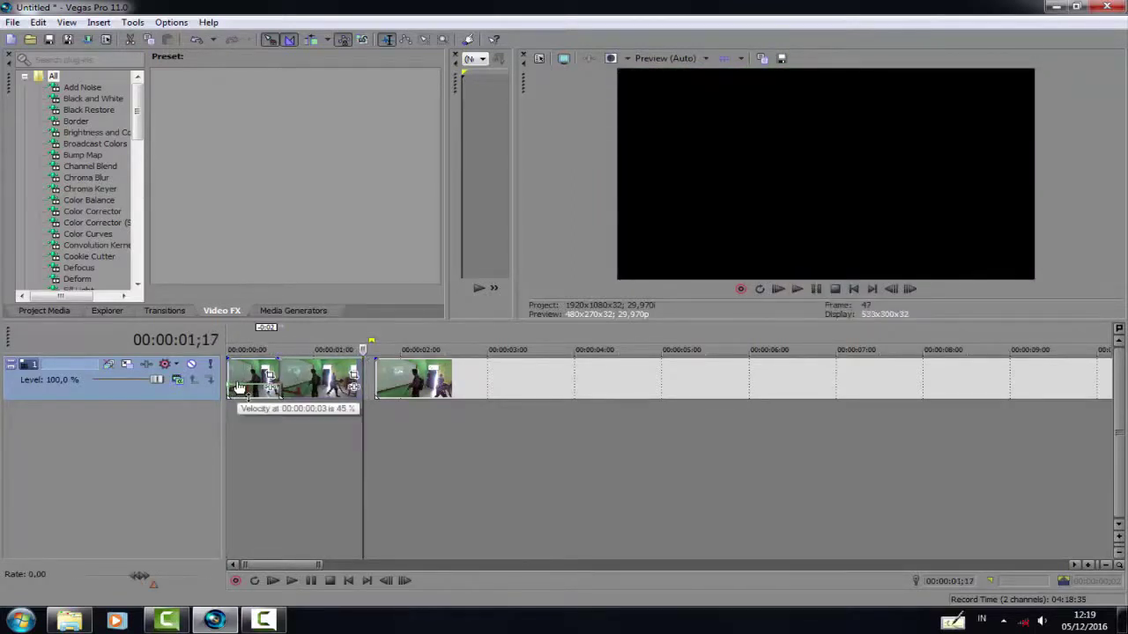
key(ctrl+Home)
click(790, 289)
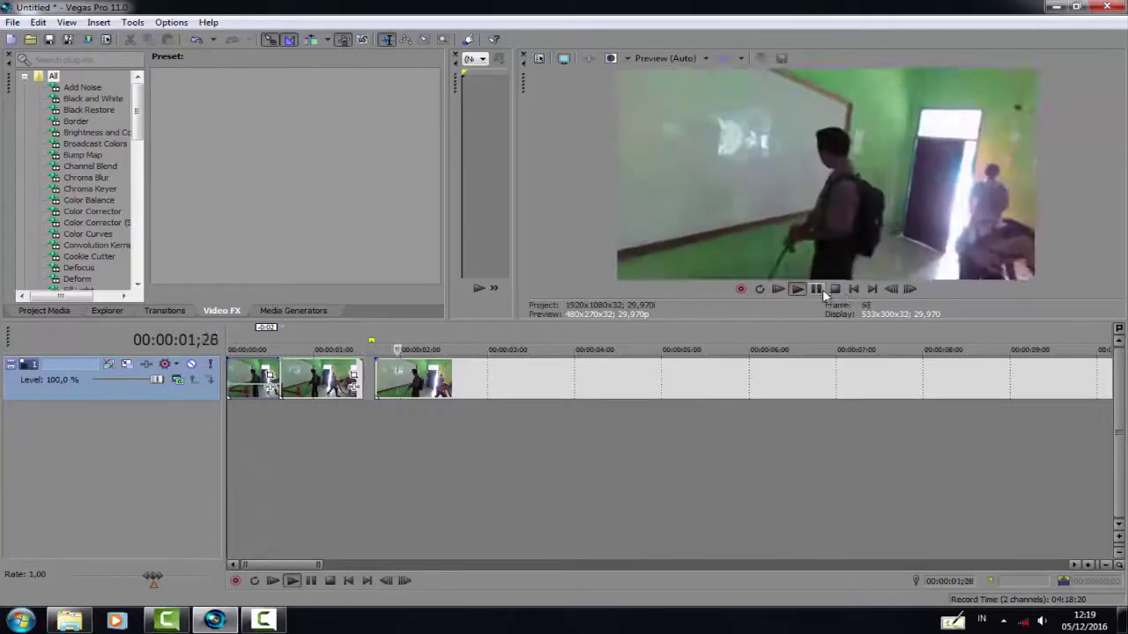
key(Return)
key(ctrl+Home)
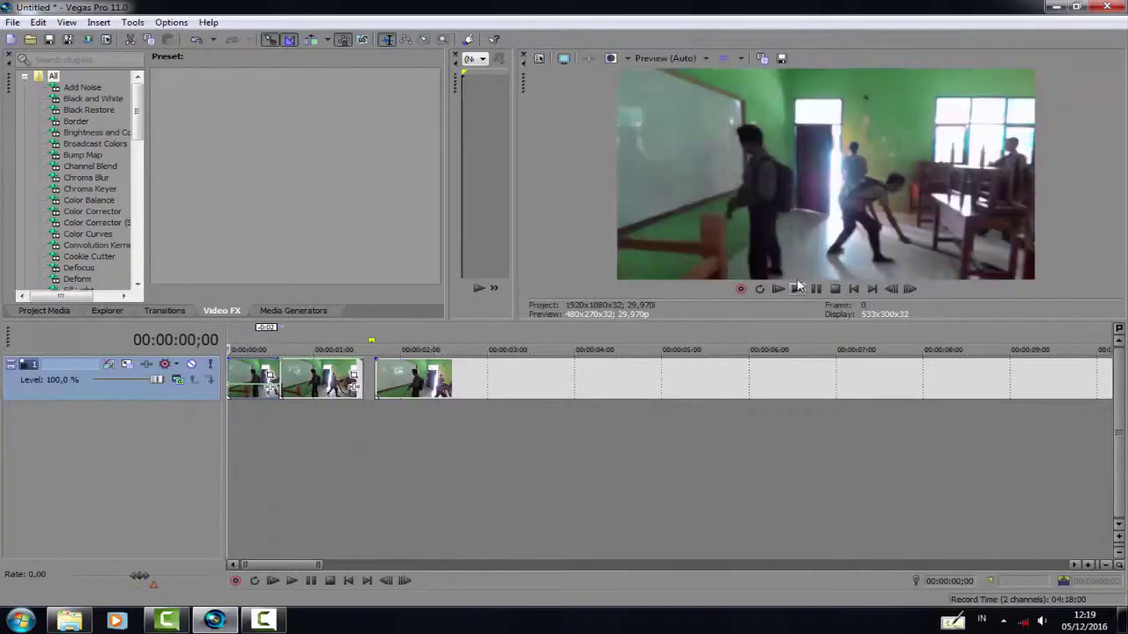
click(793, 289)
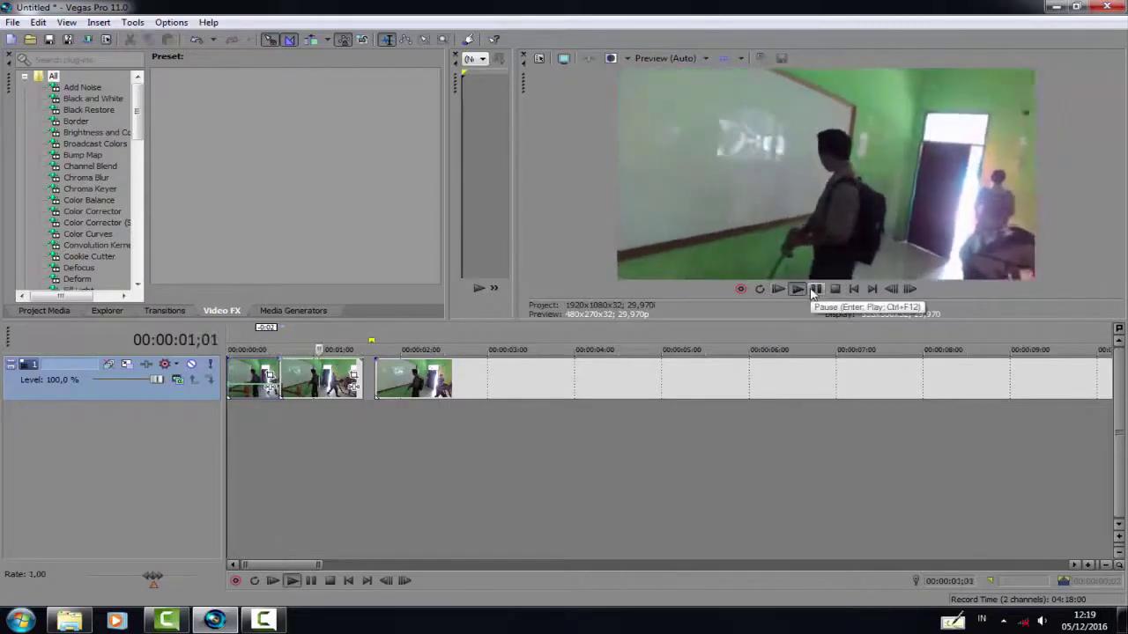
click(814, 291)
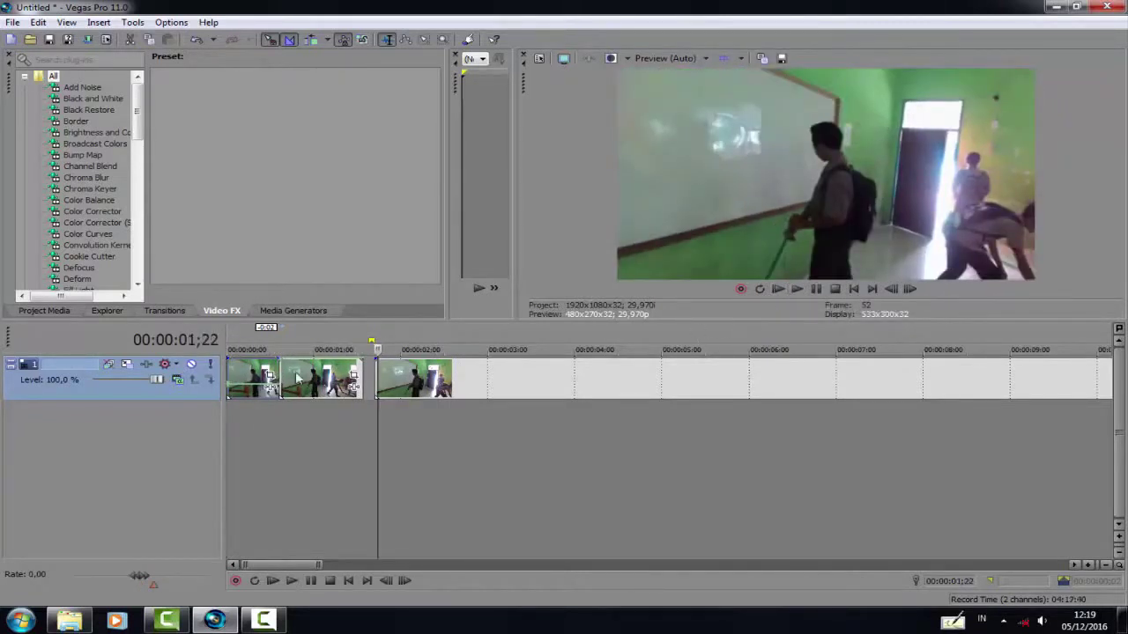
- Move the third segment directly against the second one and add an Event Velocity envelope to it
drag(433, 381, 421, 385)
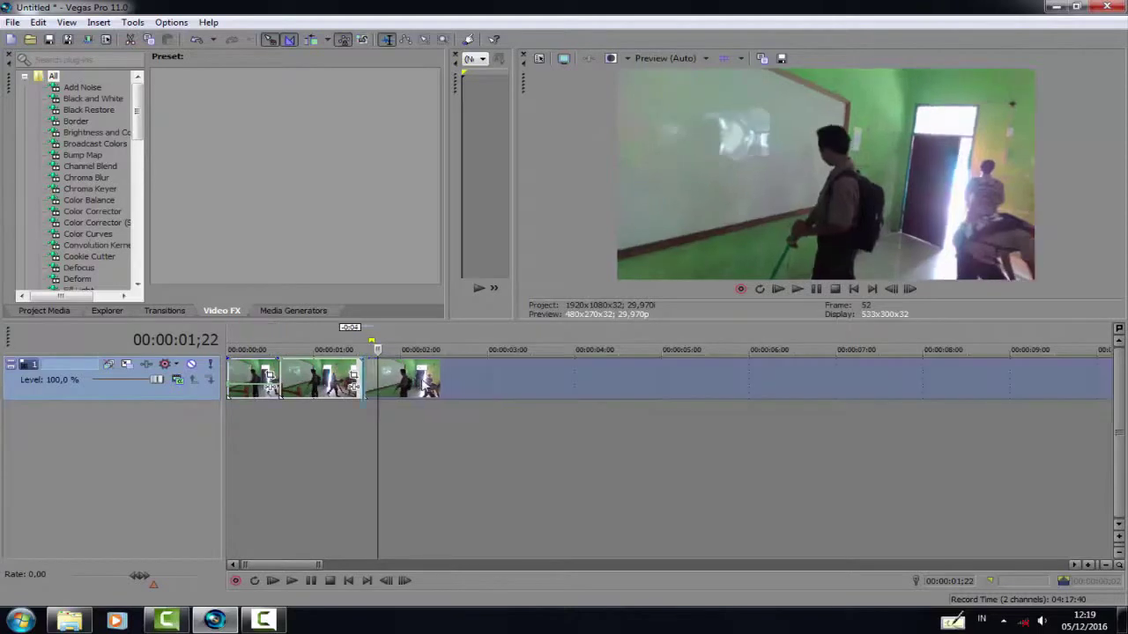
click(433, 379)
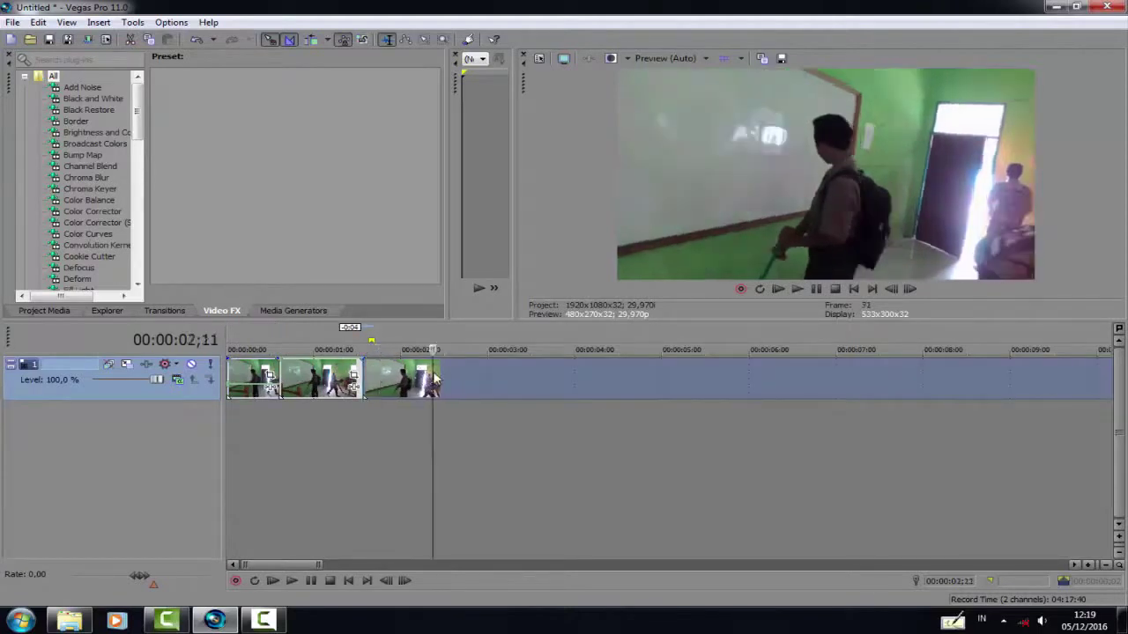
click(98, 22)
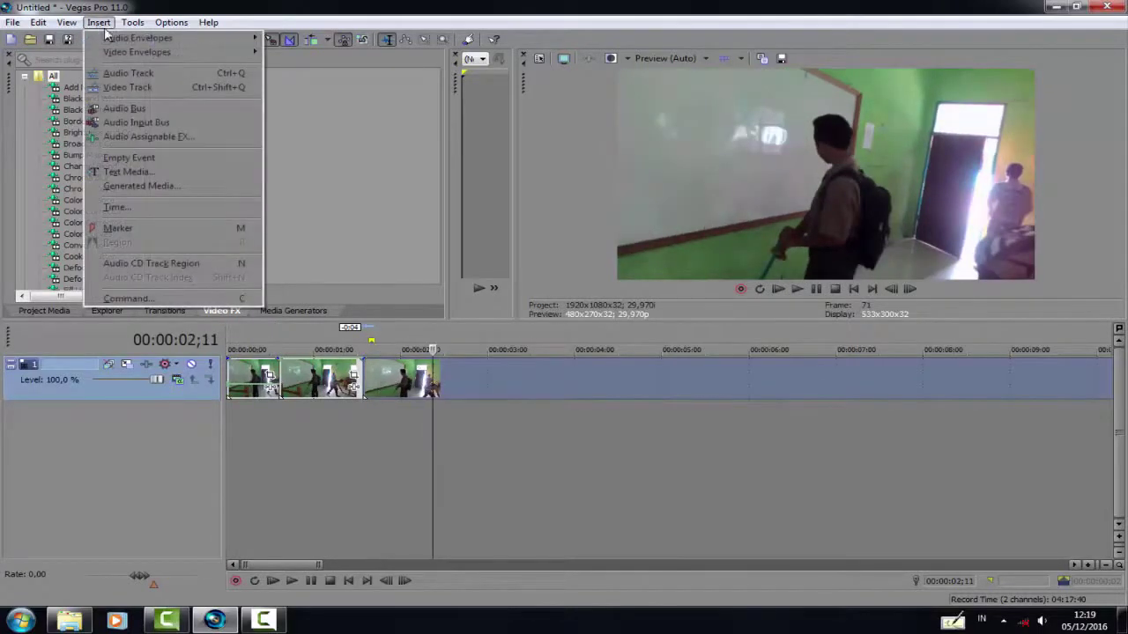
mouse_move(157, 56)
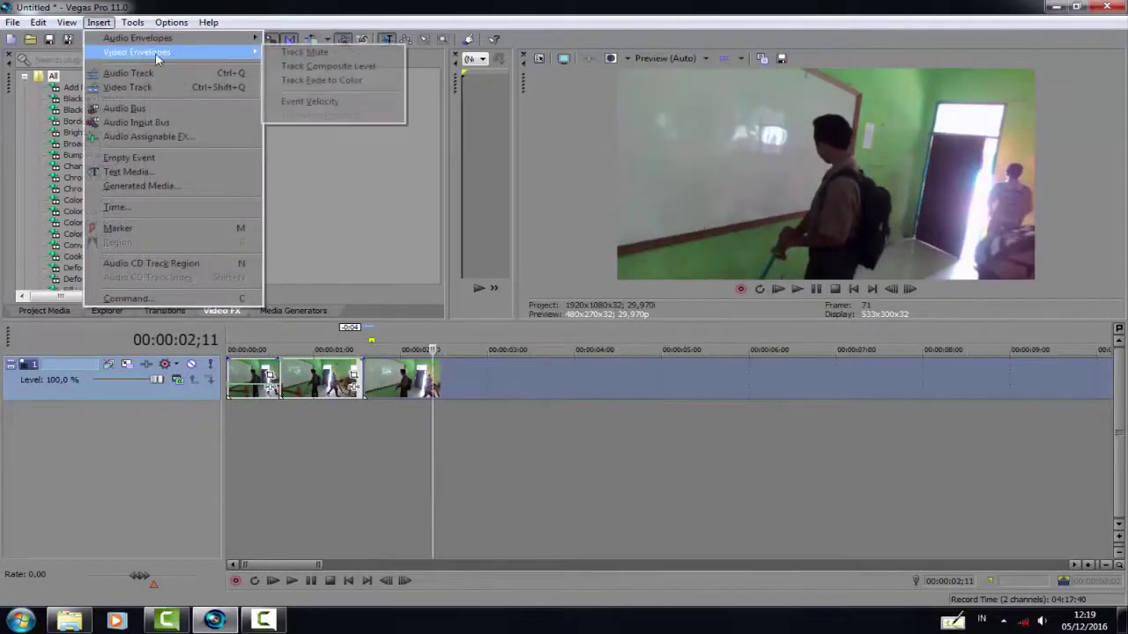
click(319, 101)
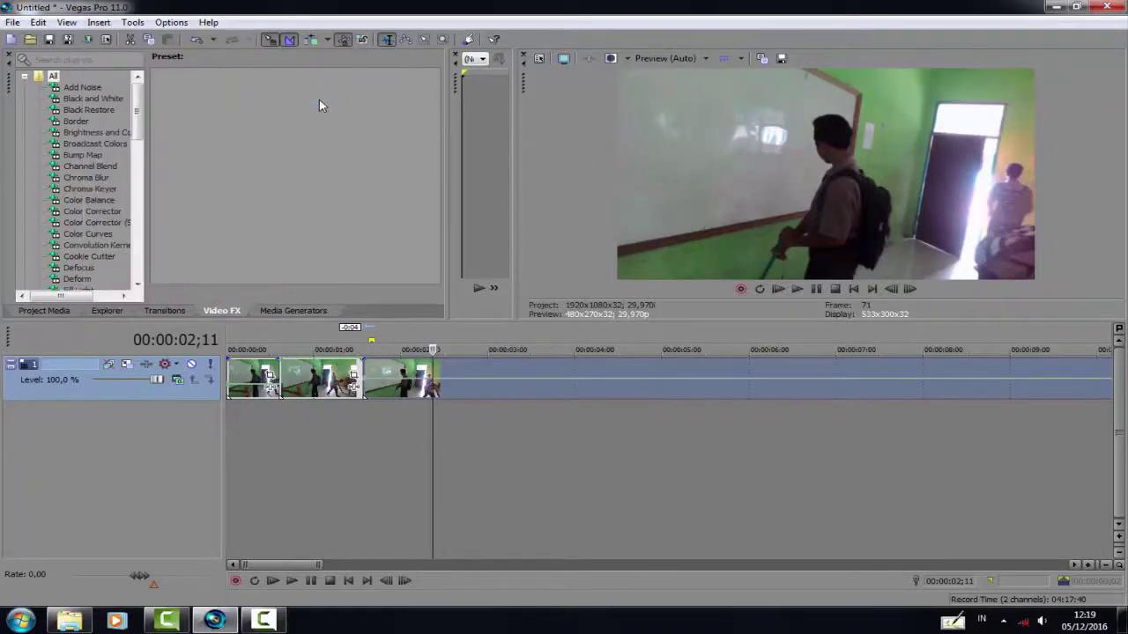
- Play the third segment, cut out the range from 00:00:03;05 to 00:00:03;07, and raise the velocity of the footage after it to 252 %
click(363, 377)
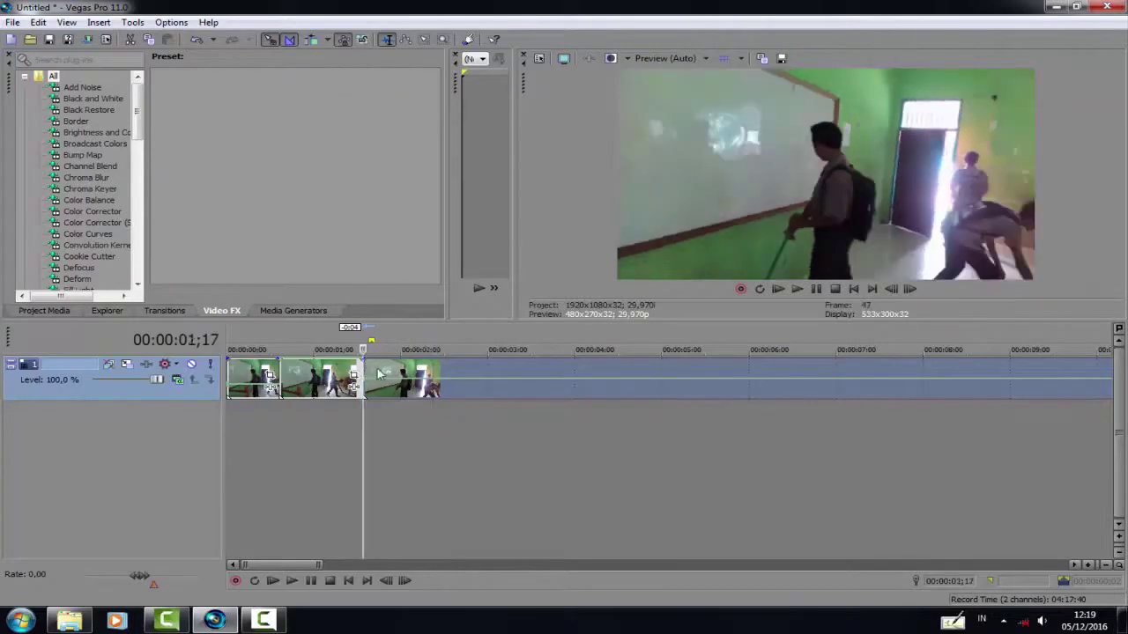
click(796, 290)
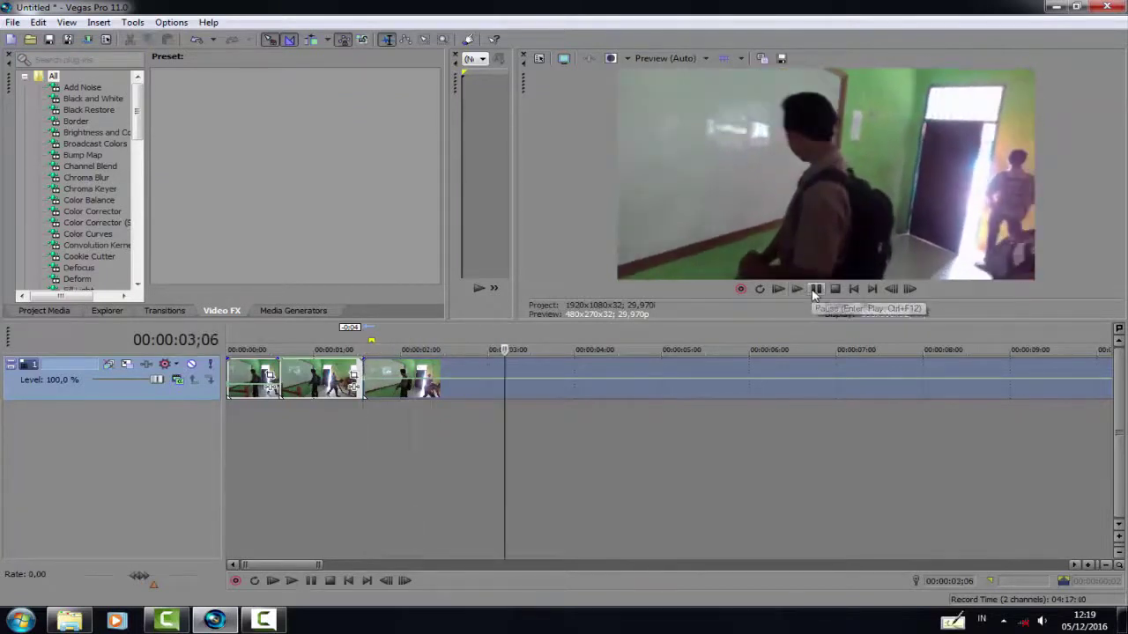
click(504, 379)
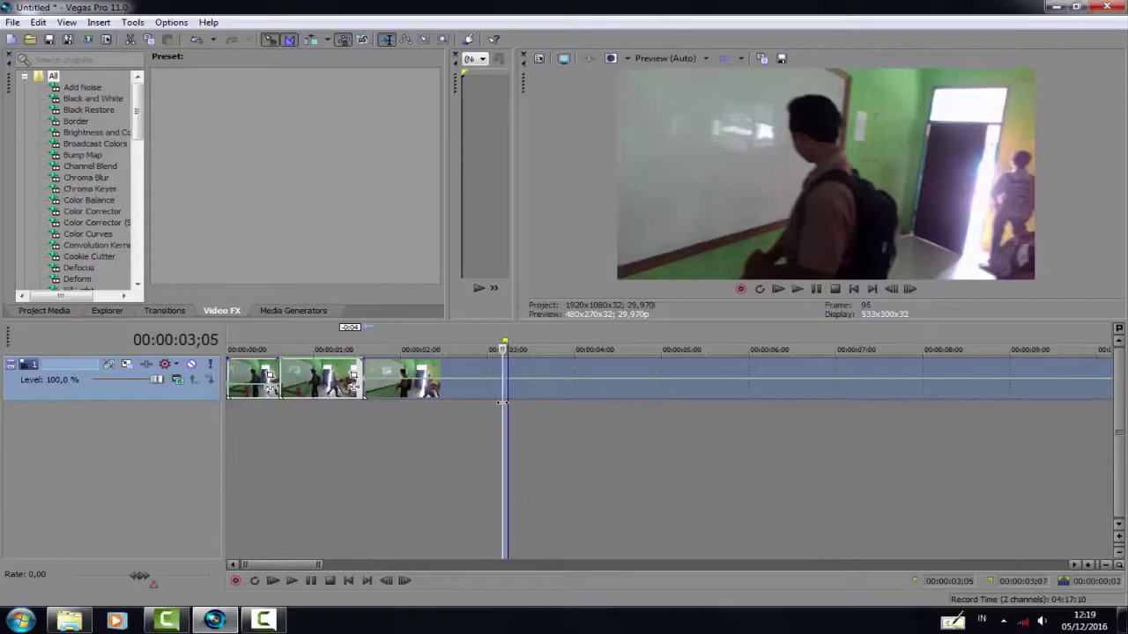
key(s)
drag(517, 388, 522, 366)
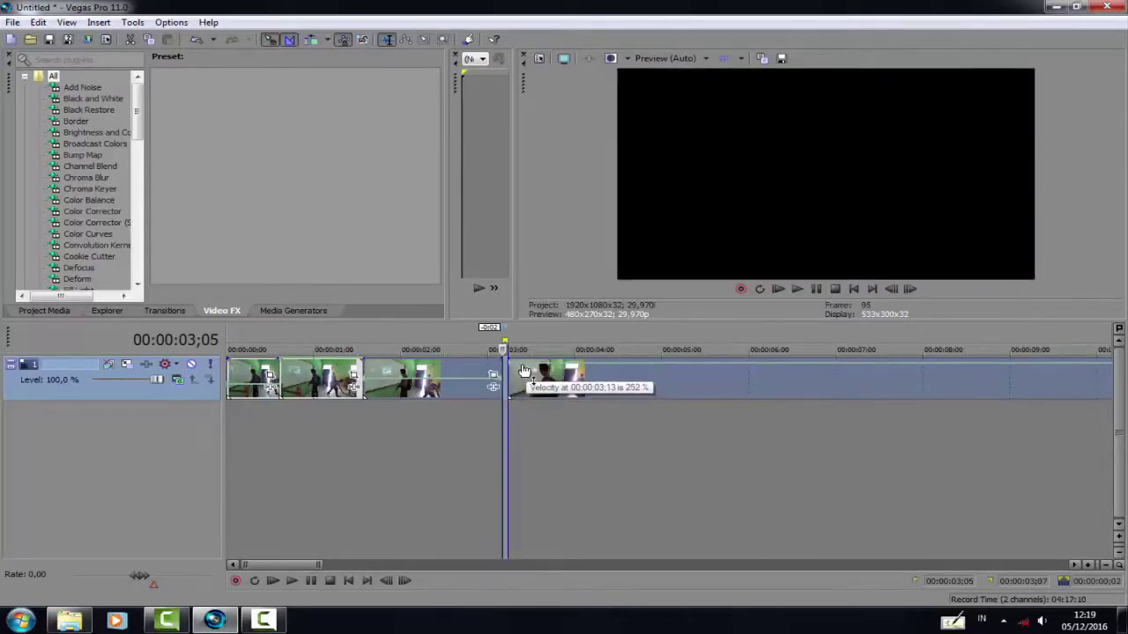
- Cut the range from 00:00:04;10 to 00:00:04;14 out of the video and lower the velocity of the following segment to 17 %
click(598, 369)
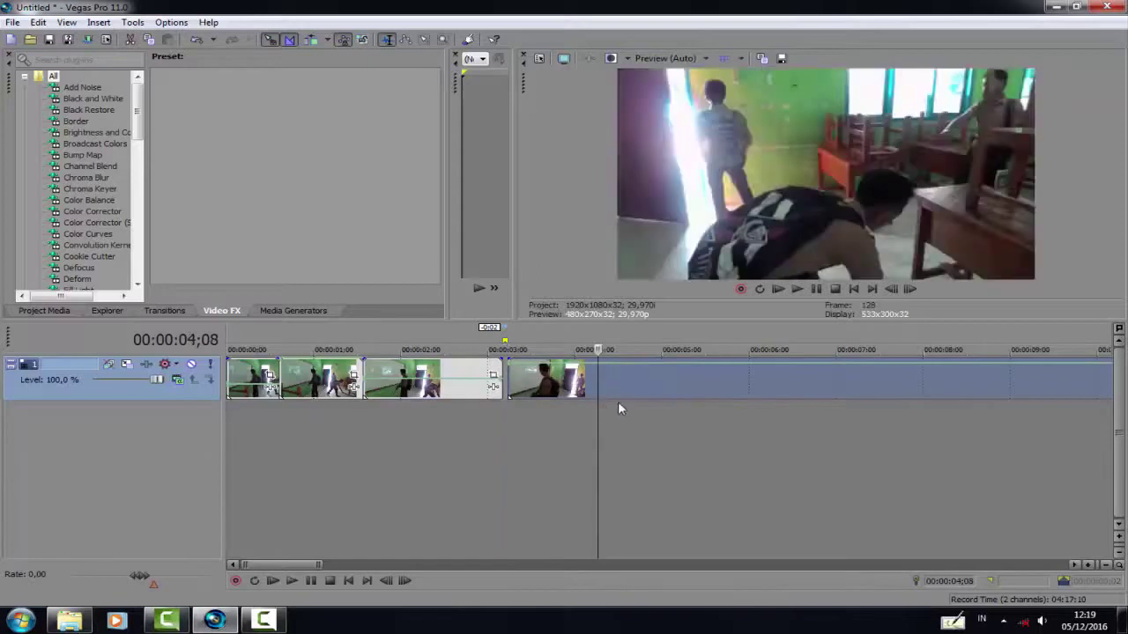
drag(614, 407, 604, 402)
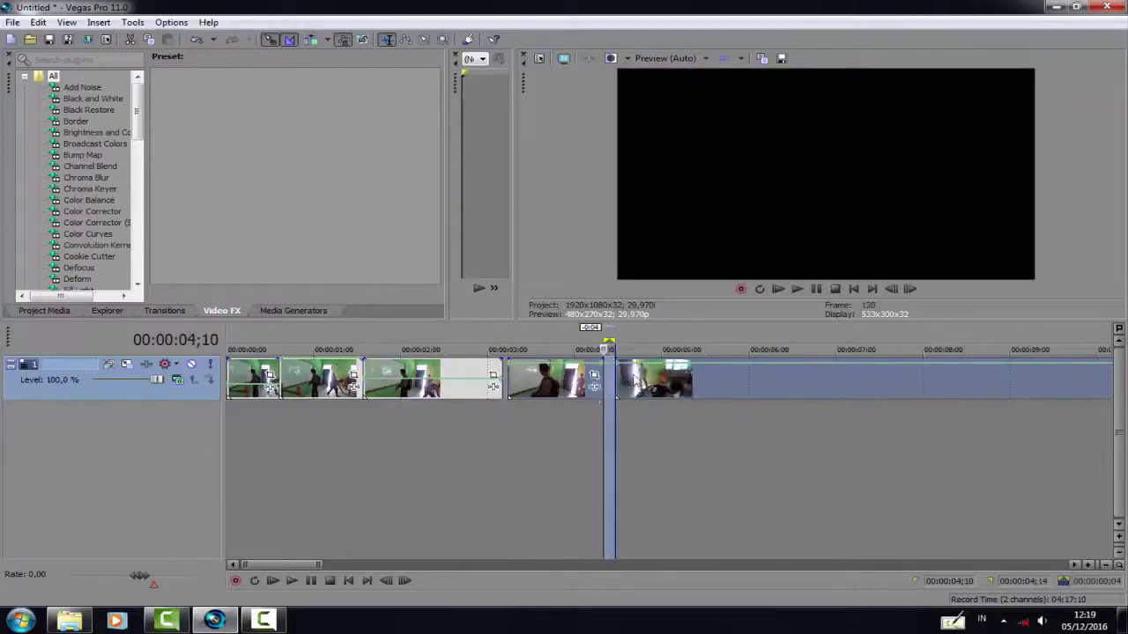
drag(636, 368, 637, 391)
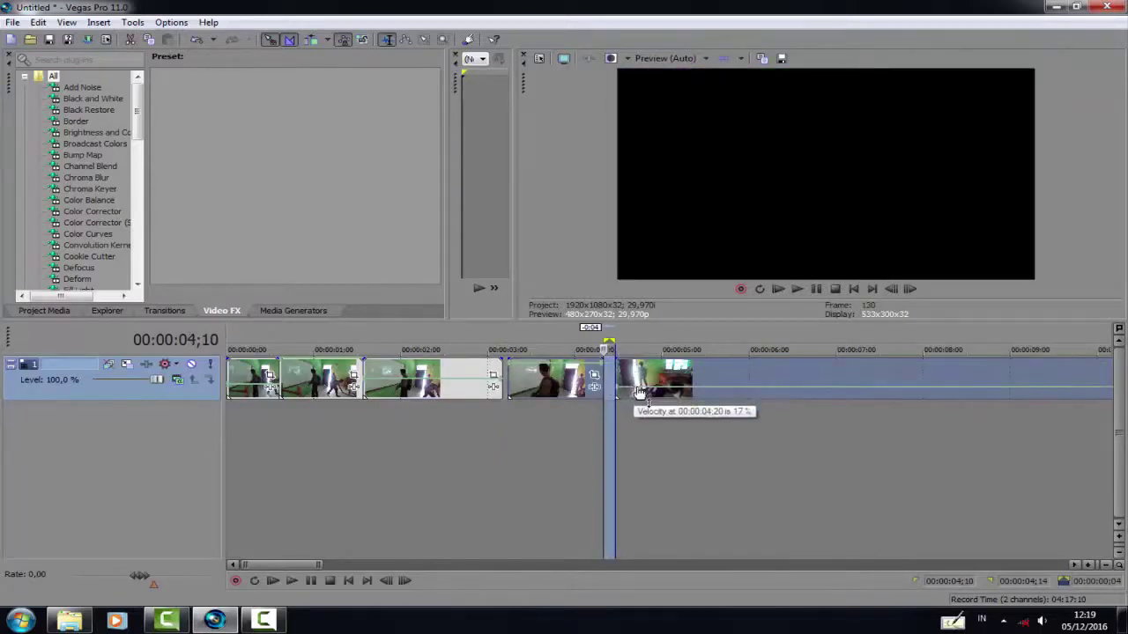
- Cut the range from 00:00:05;26 to 00:00:06;01 out of the video and raise the velocity of the following segment
click(749, 404)
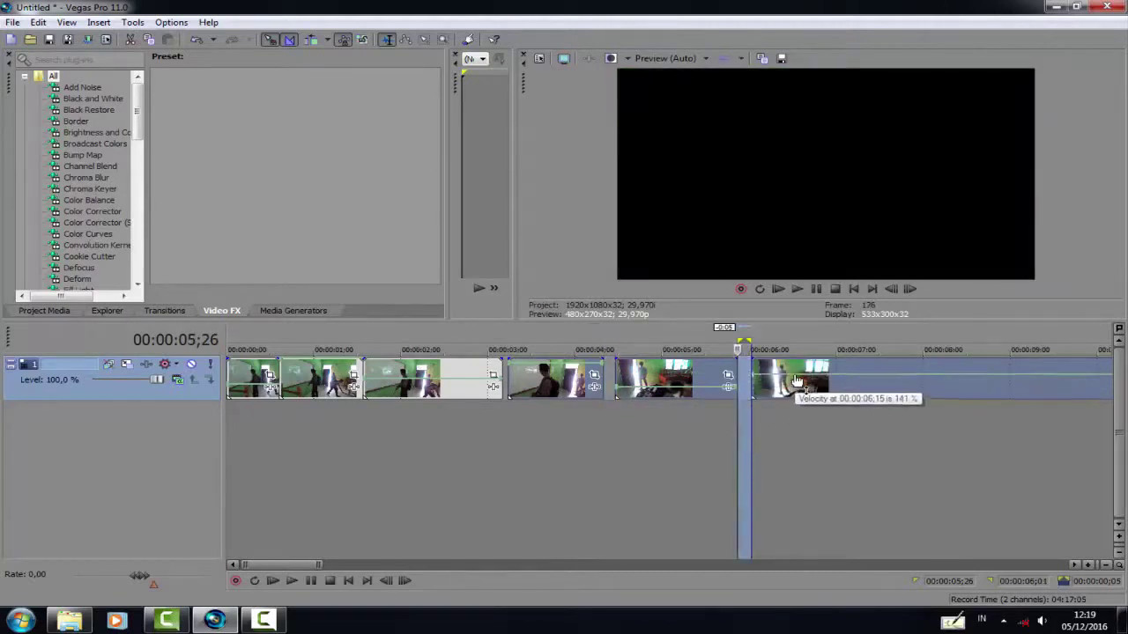
- Cut the range from 00:00:07;03 to 00:00:07;05 out of the video and set the velocity of the last segment to -24 %
click(841, 403)
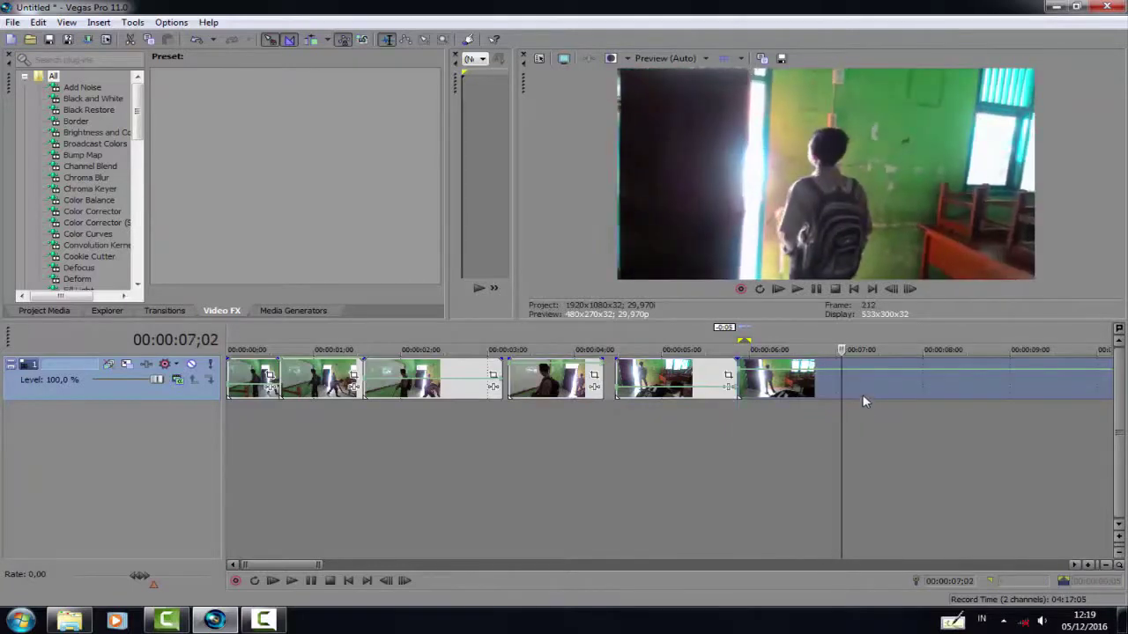
click(858, 402)
drag(849, 400, 883, 397)
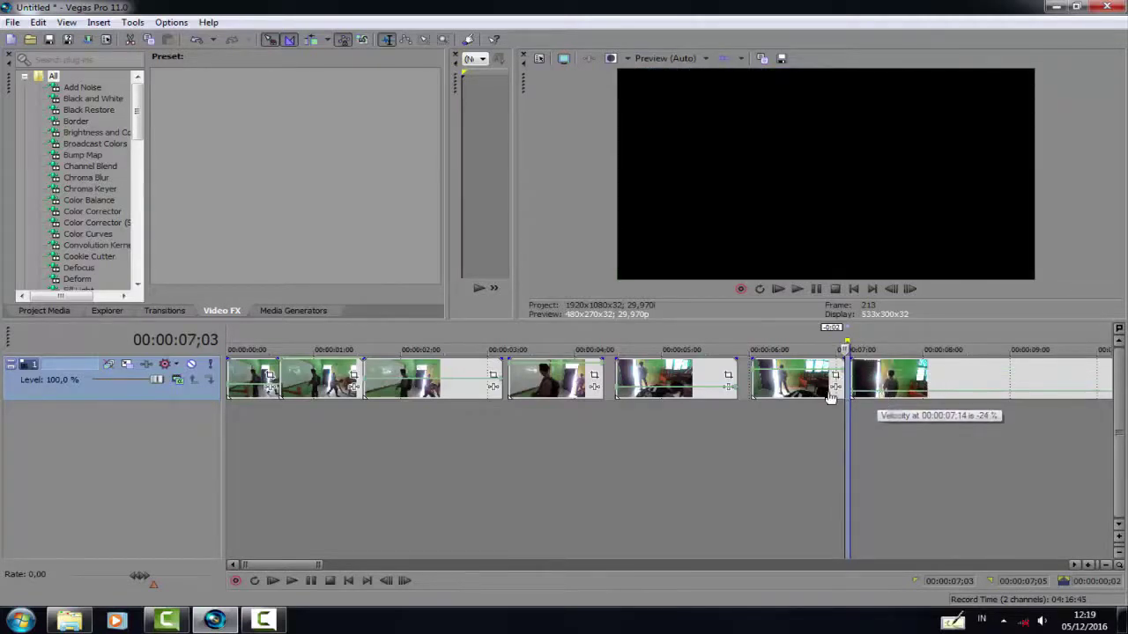
- Close the remaining gaps by moving the fifth, sixth and last video segments earlier until each meets the segment before it
click(668, 431)
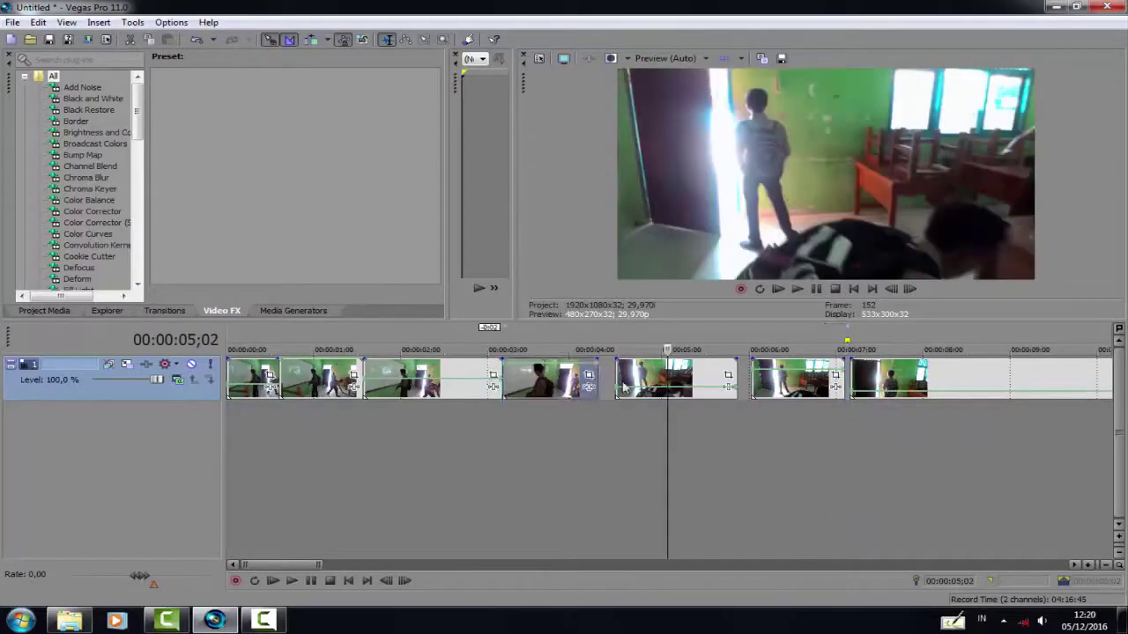
drag(630, 377, 614, 377)
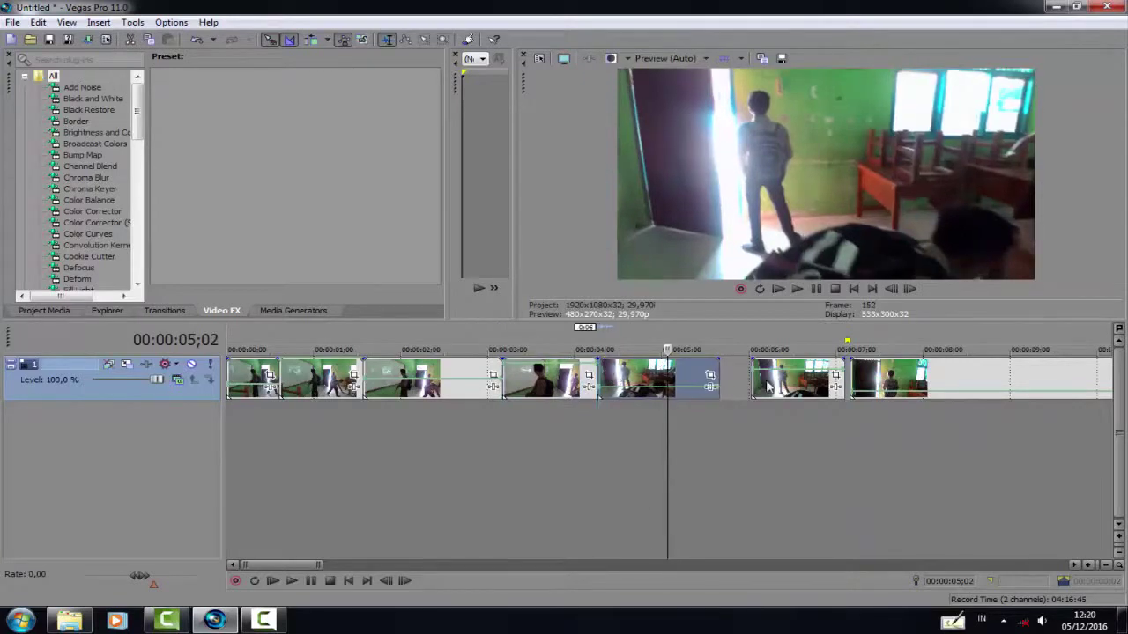
drag(768, 385, 745, 386)
click(921, 378)
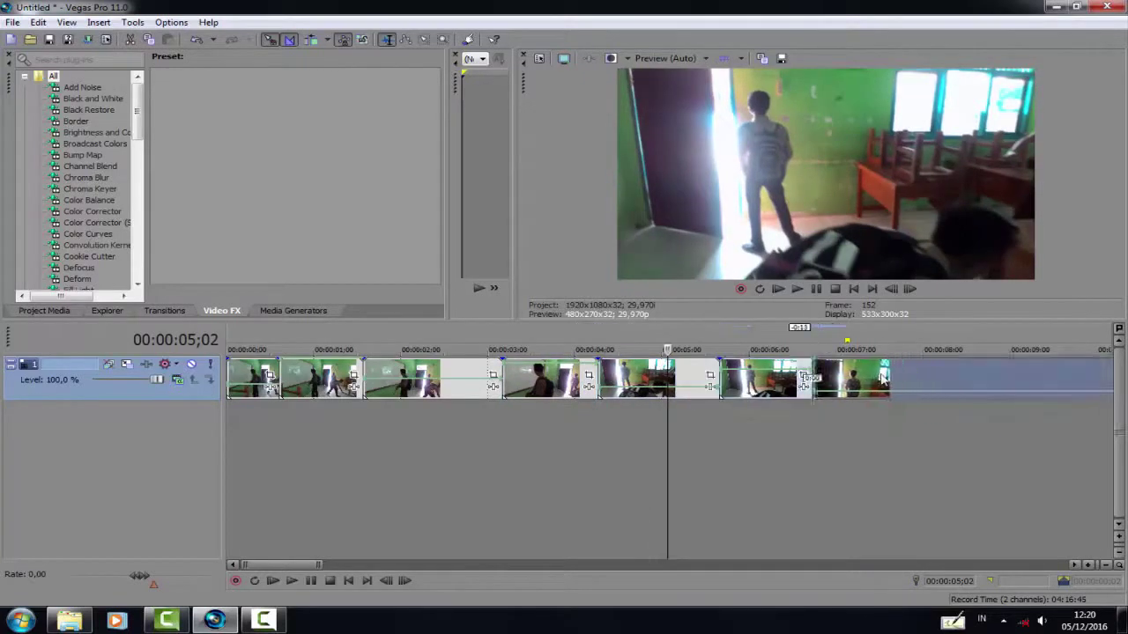
- Play the sequence from the start, and replay it from the second segment into the third to check the speed changes
click(781, 289)
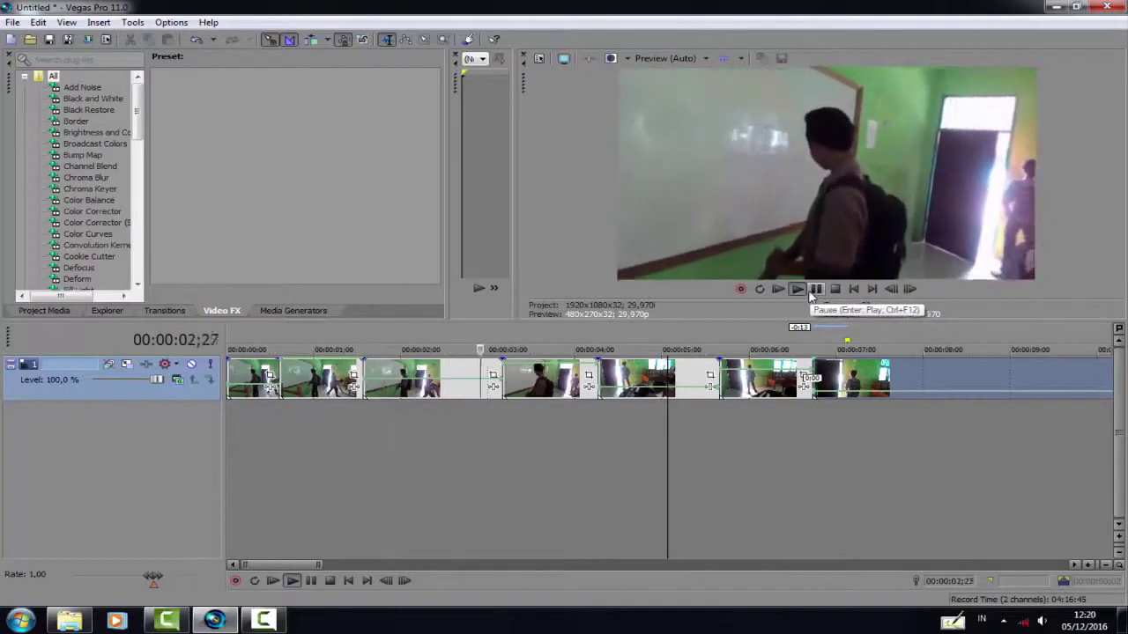
click(812, 295)
click(325, 379)
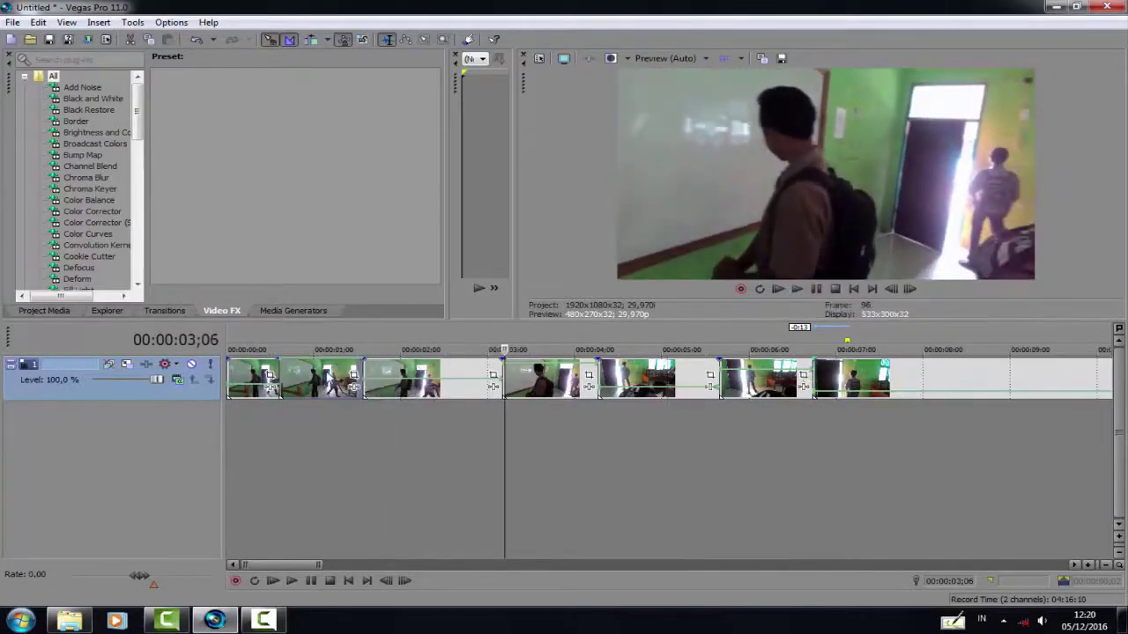
click(798, 289)
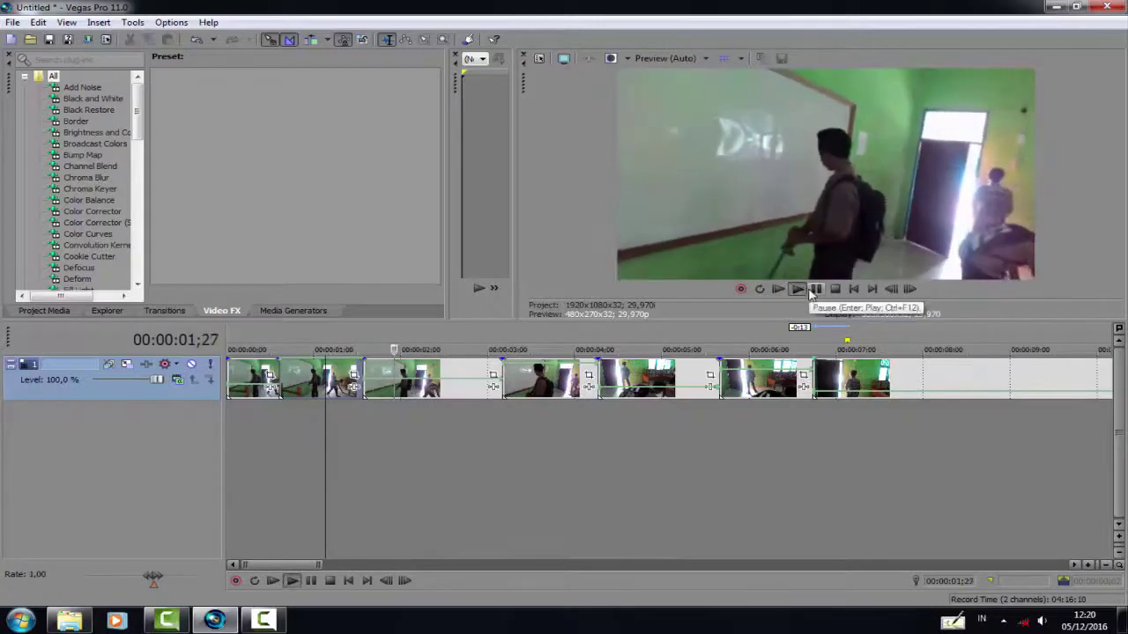
click(816, 289)
- Trim the end of the third segment, replay from the second segment, and lower the third segment's velocity
click(387, 378)
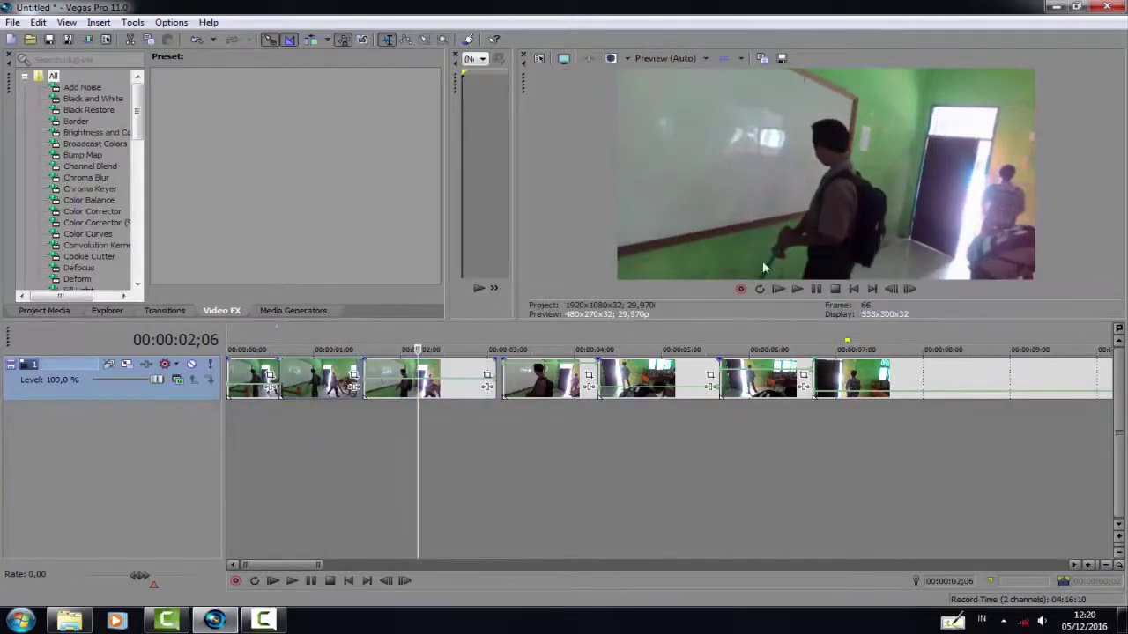
click(301, 388)
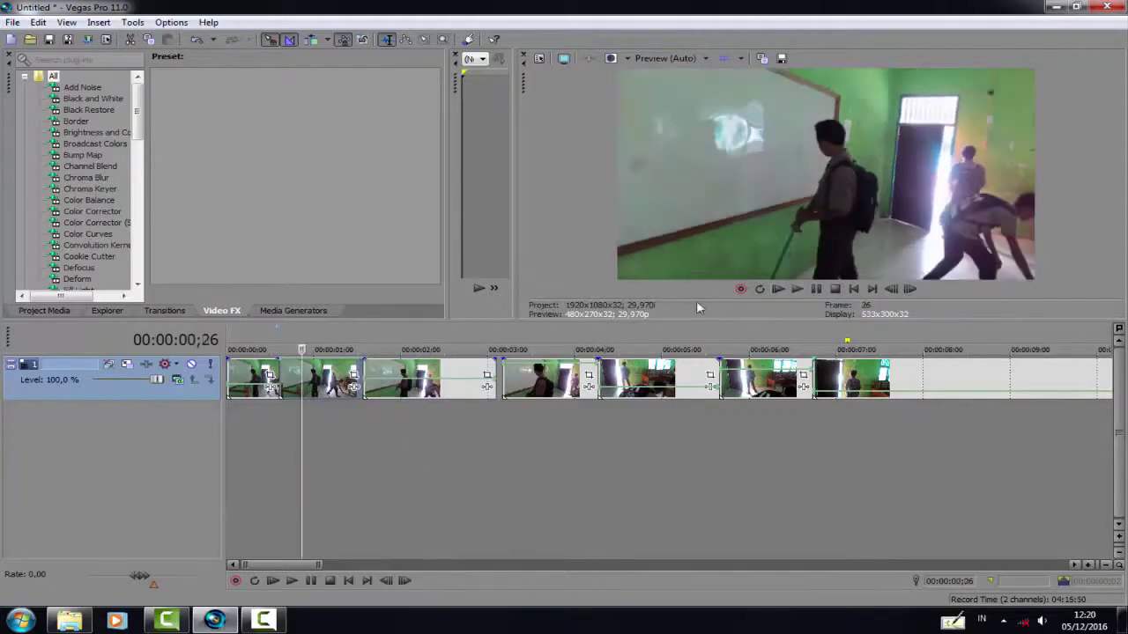
click(798, 291)
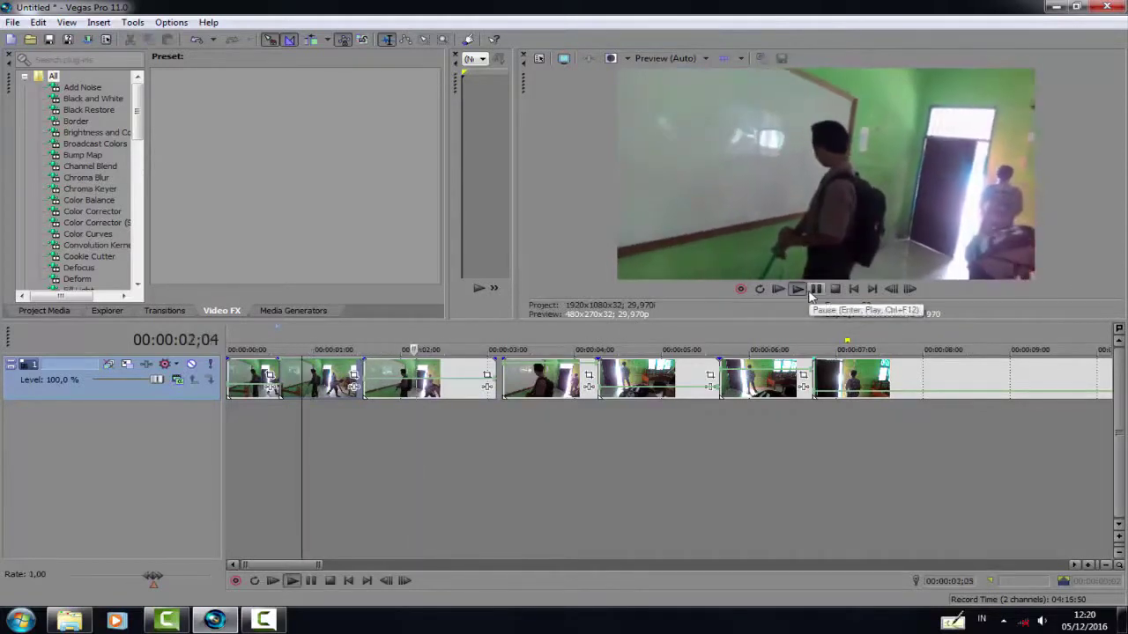
click(813, 292)
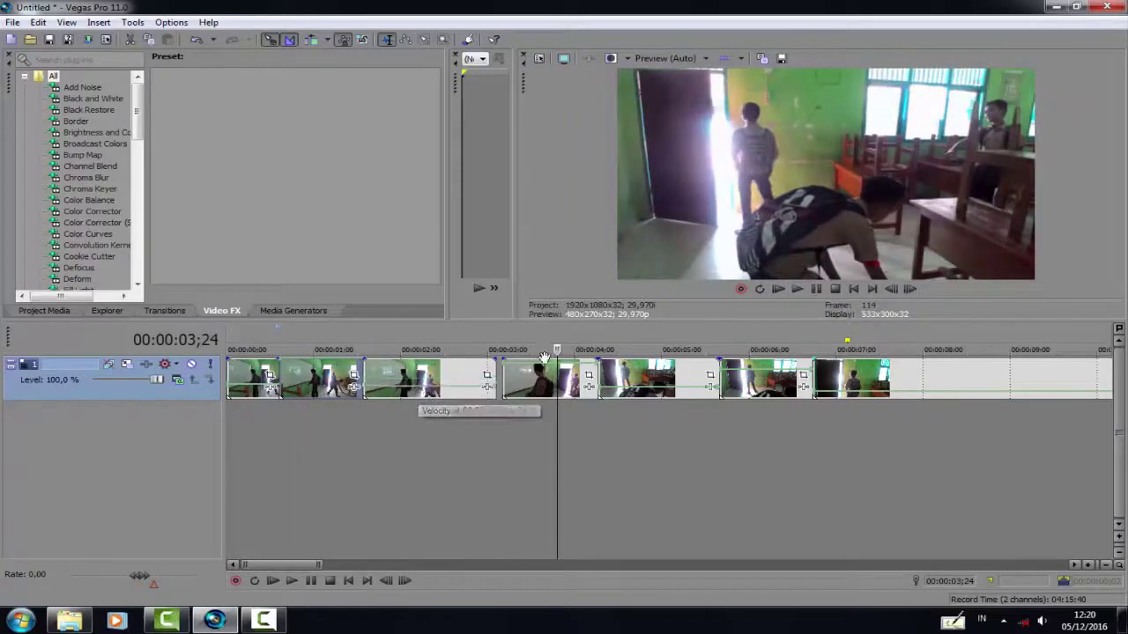
- Move the fourth segment and all segments after it earlier so they join the trimmed third segment without gaps
drag(545, 356, 540, 357)
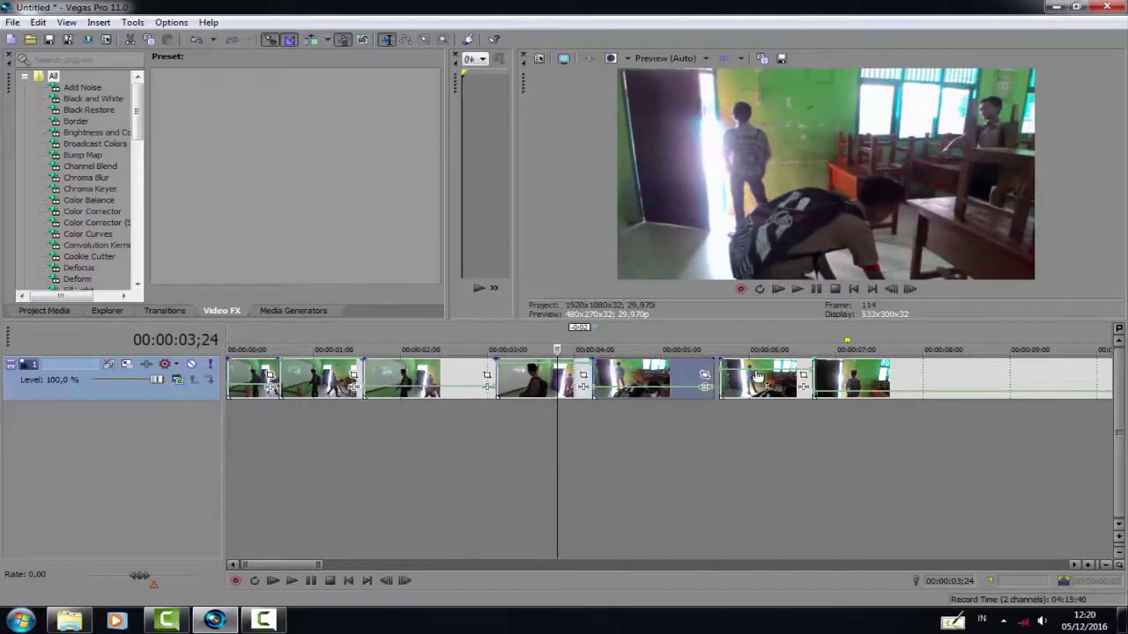
drag(758, 377, 743, 381)
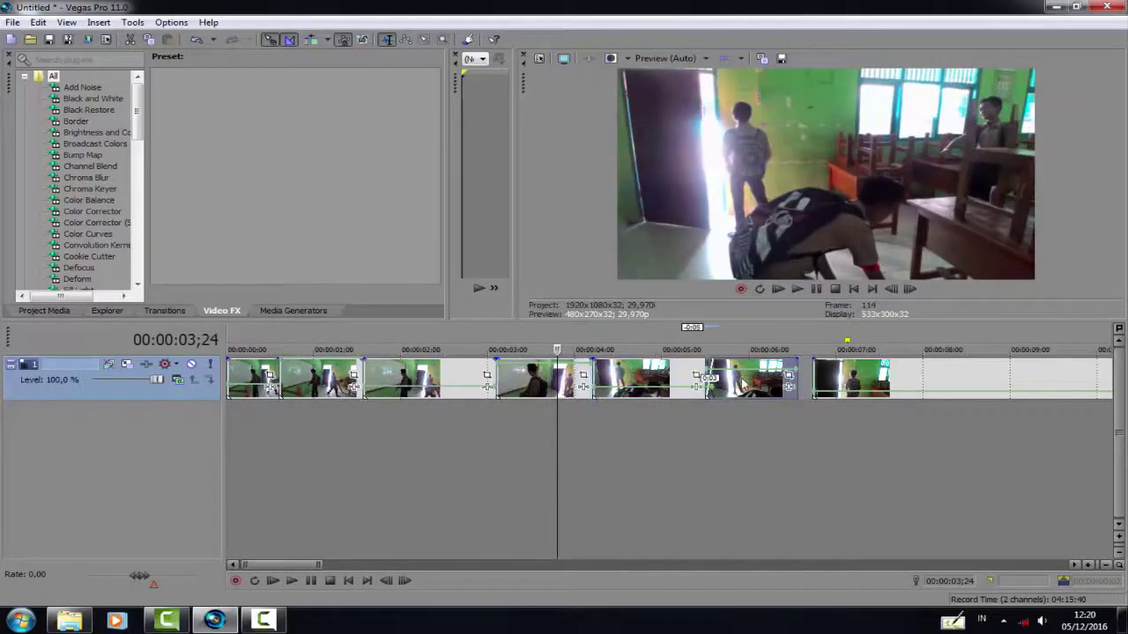
click(826, 379)
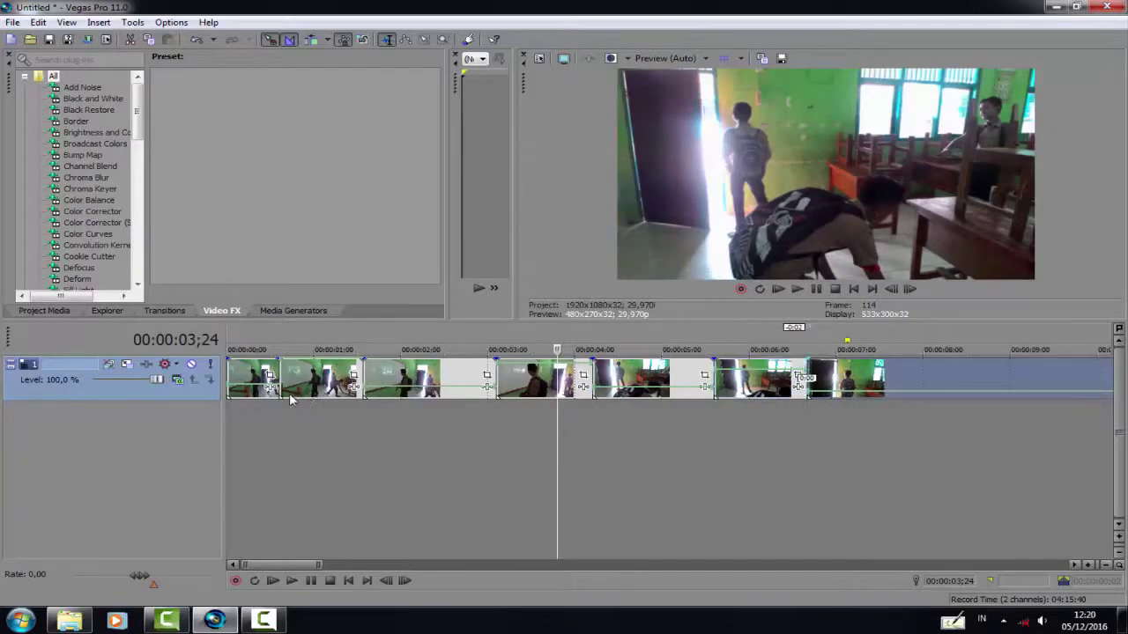
- Play from the beginning of the second segment into the third, and trim away the opening part of the third segment
click(290, 394)
click(796, 289)
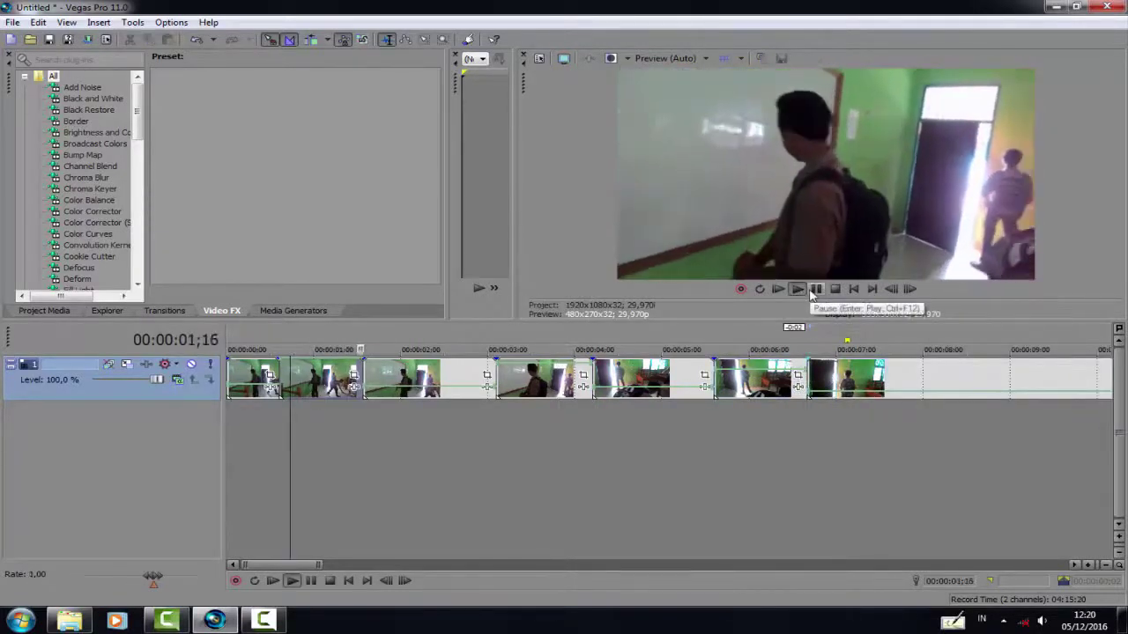
click(814, 291)
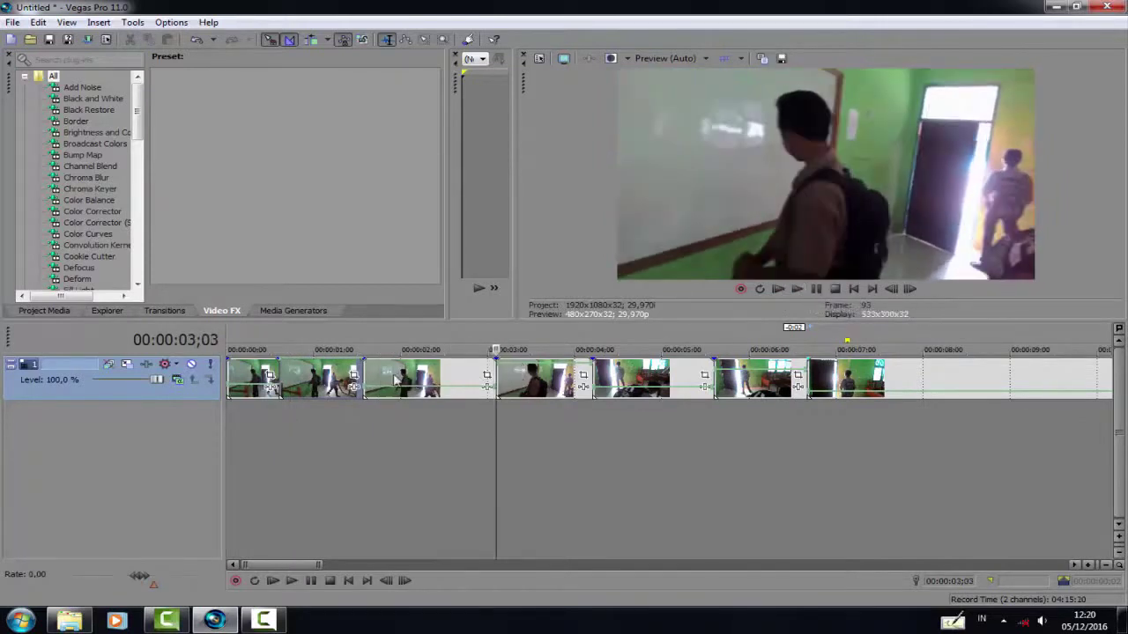
drag(369, 377, 430, 381)
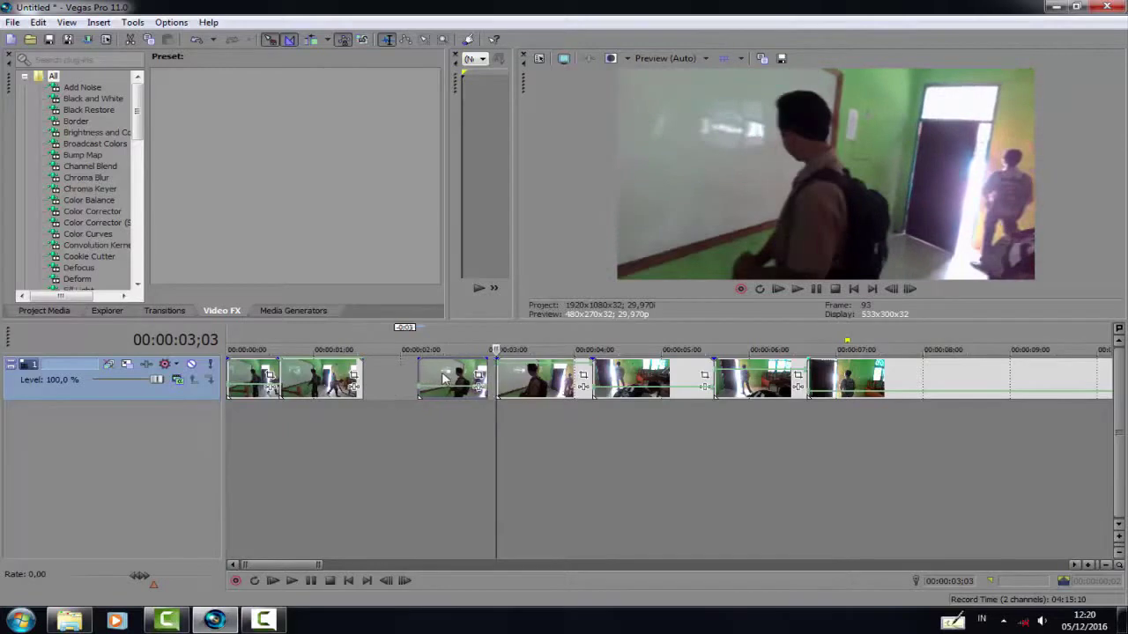
- Shift the shortened third segment and the four segments following it earlier until all of them sit end to end
drag(506, 379, 441, 379)
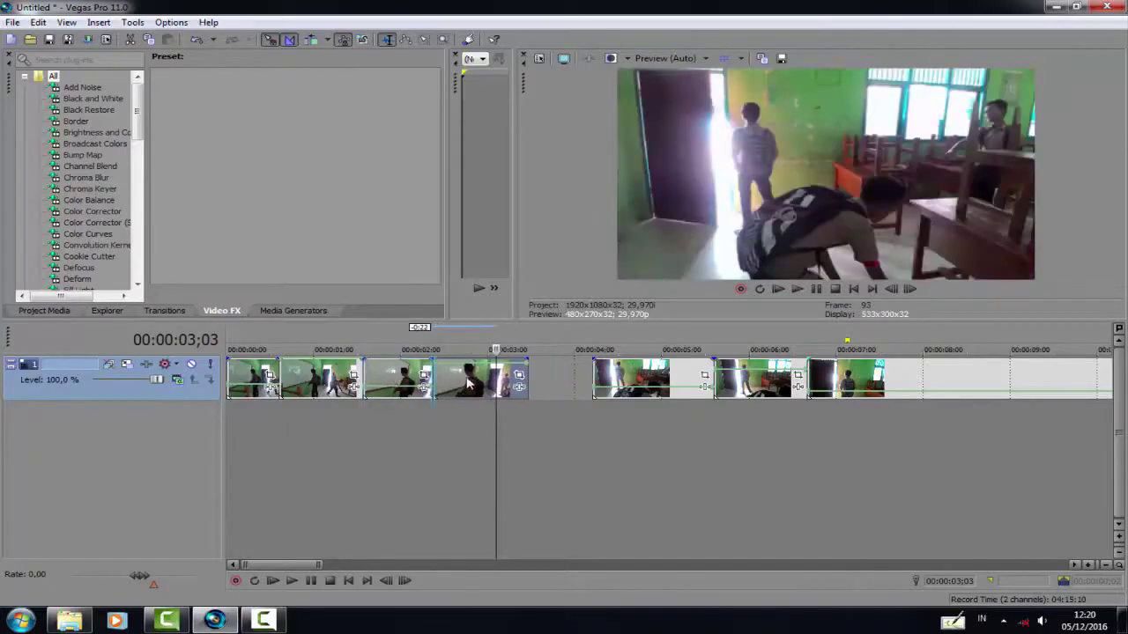
drag(643, 378, 578, 377)
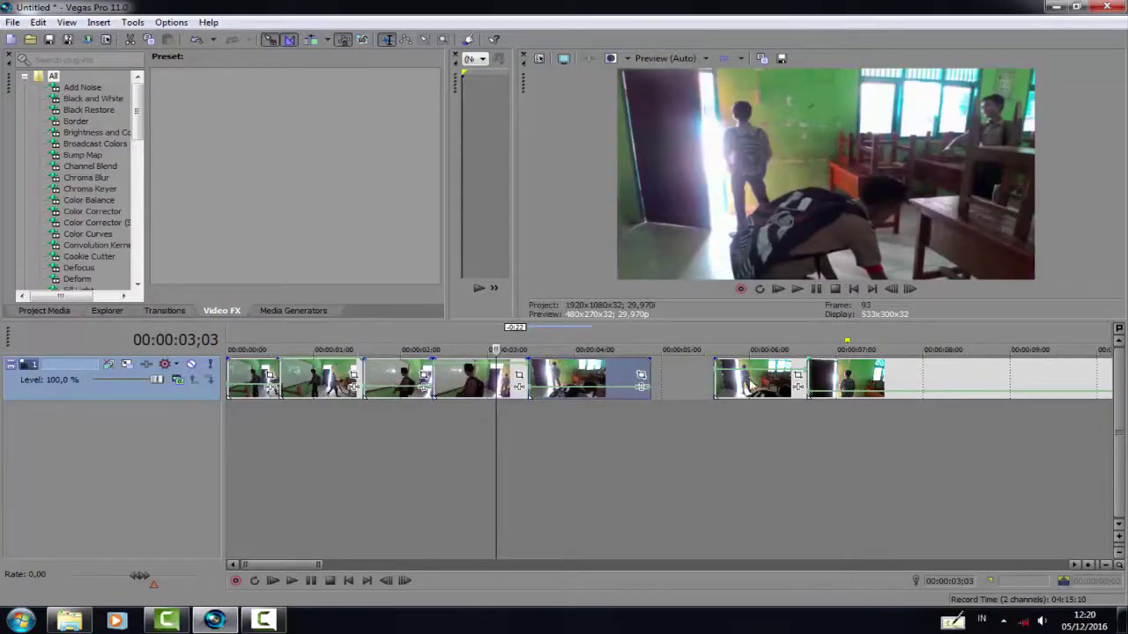
drag(750, 389, 707, 380)
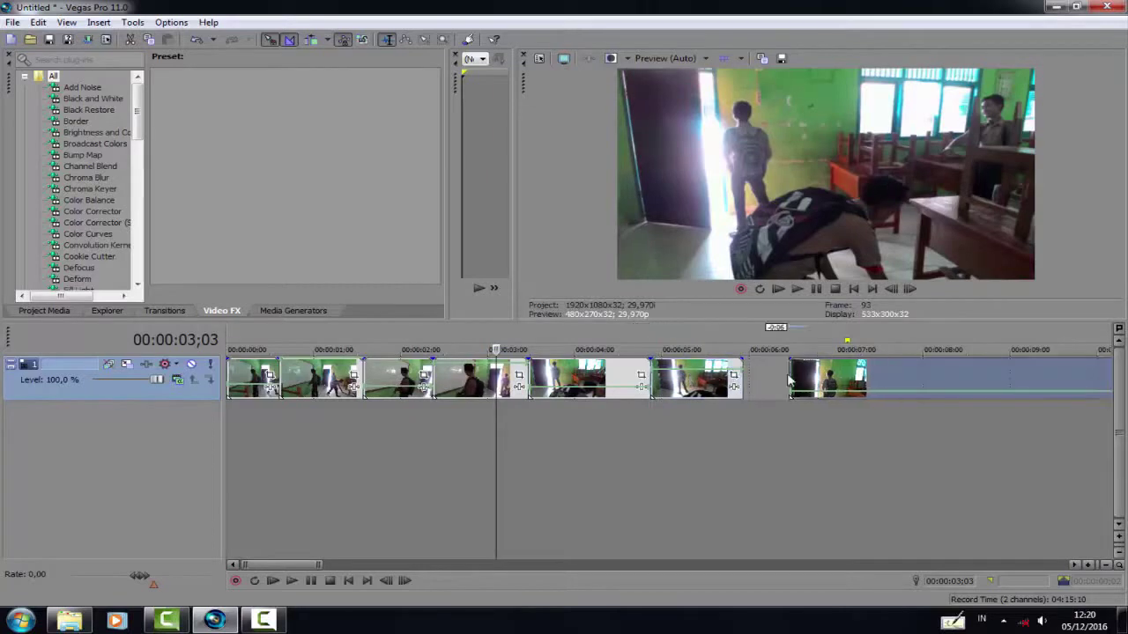
drag(815, 381, 712, 377)
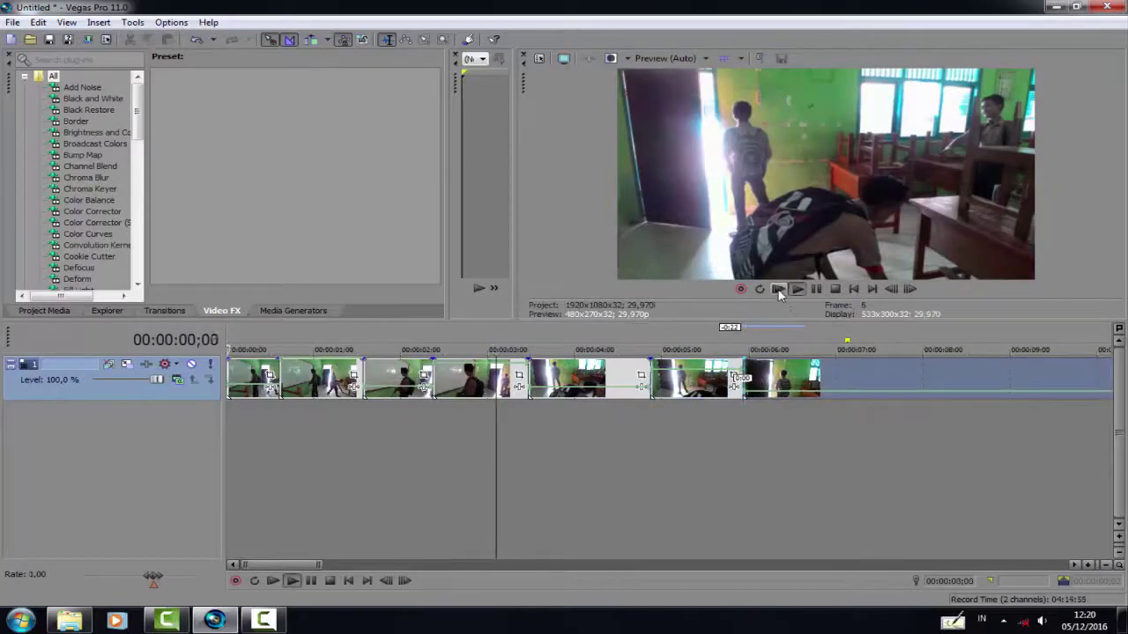
- Play the whole edited sequence from the start twice to review the fast and slow segments
click(779, 291)
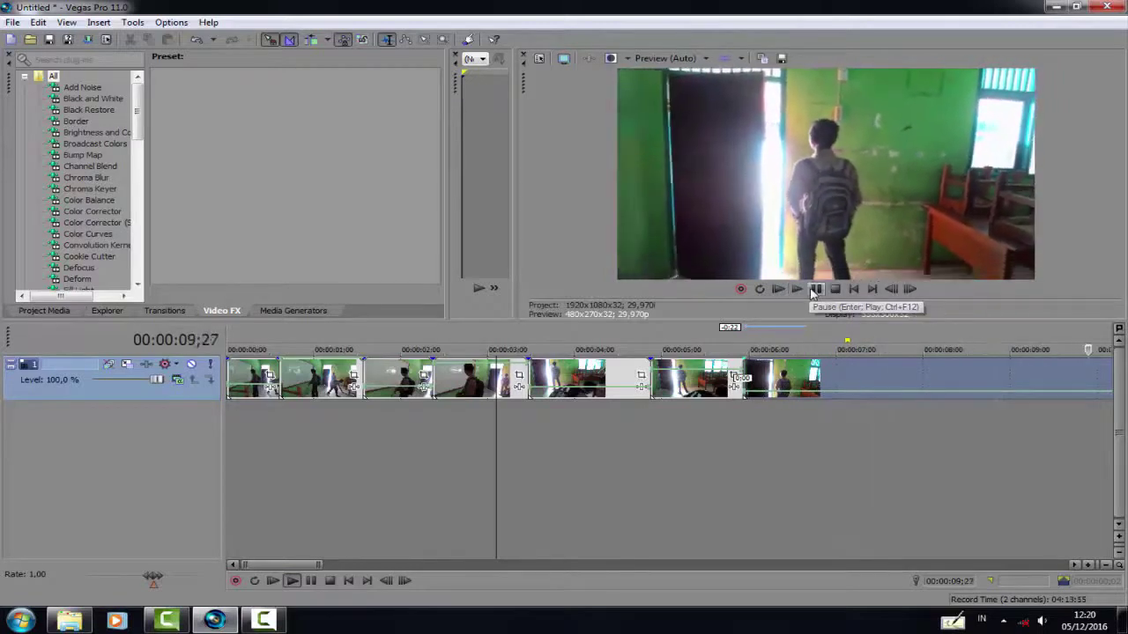
click(813, 293)
click(778, 291)
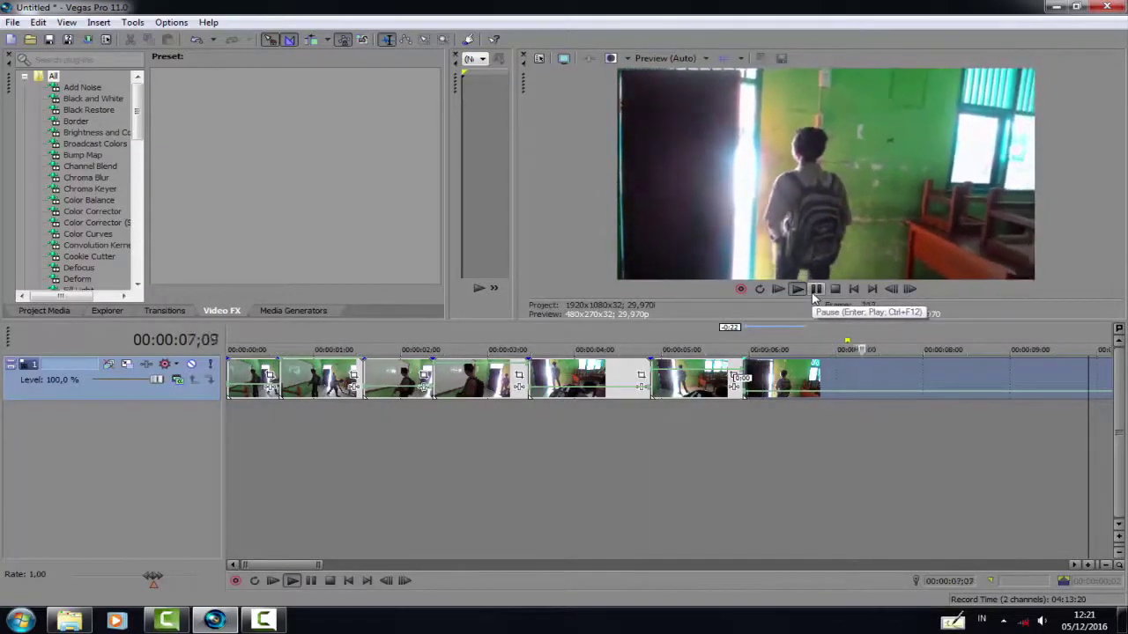
click(814, 295)
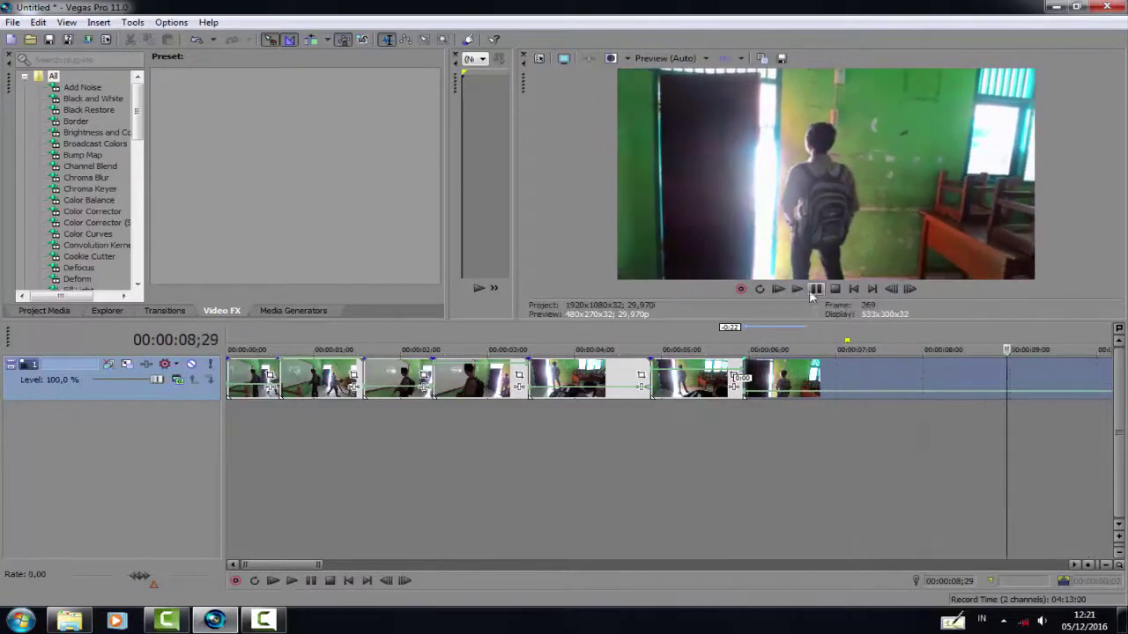
- Play the finished letterboxed video from the start with its full length in view, and pause it at 00:00:54;29
scroll(787, 334, down, 2)
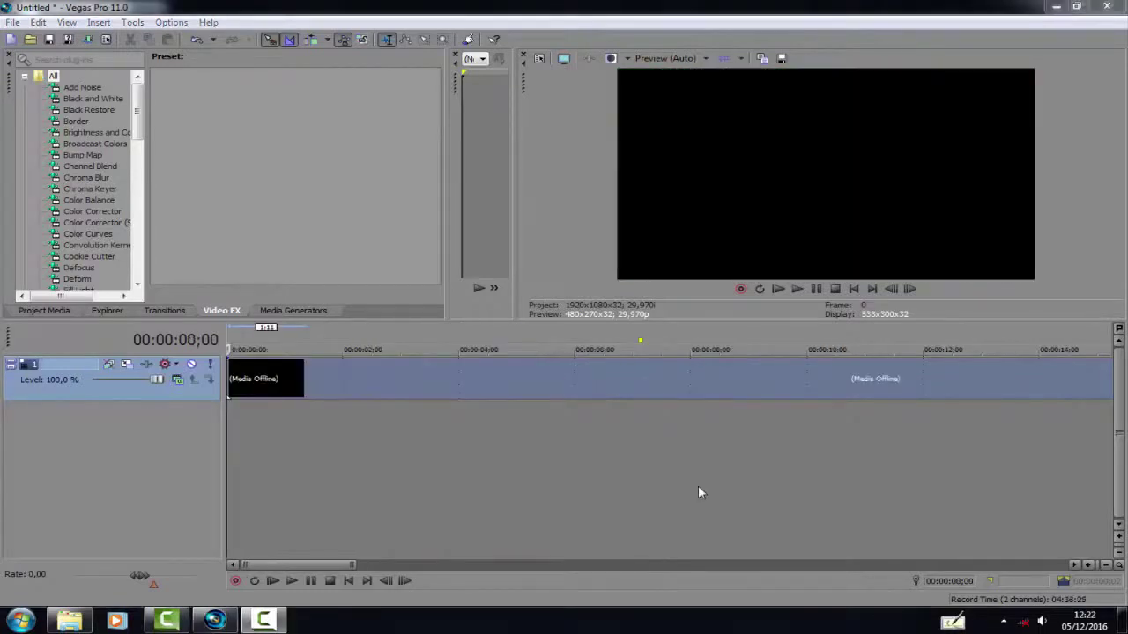
click(781, 287)
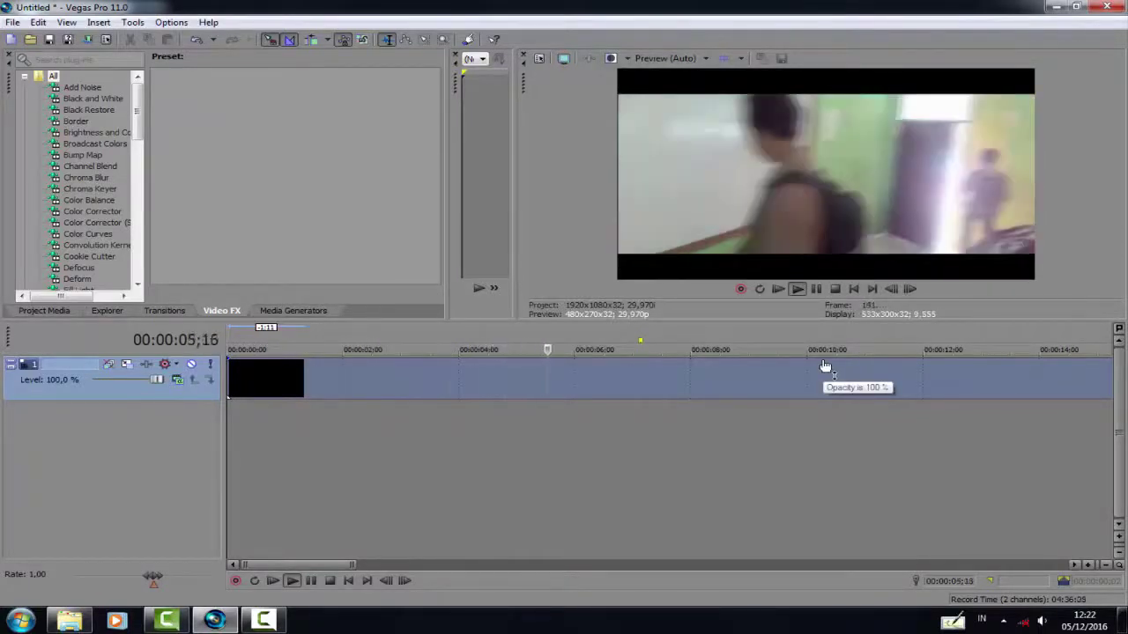
scroll(629, 401, down, 5)
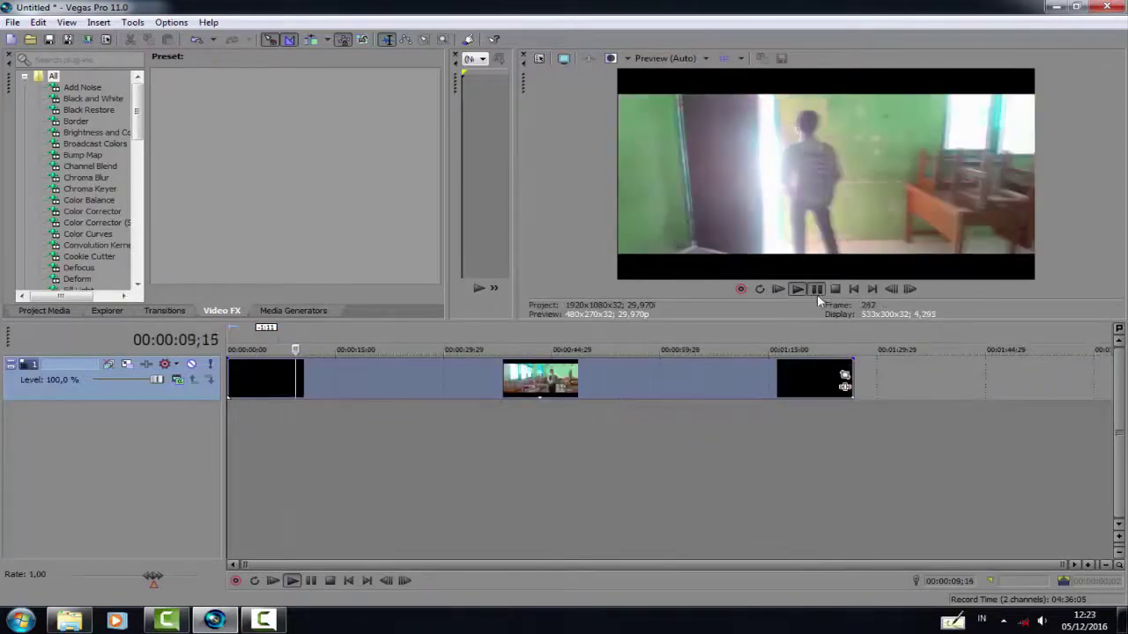
key(Return)
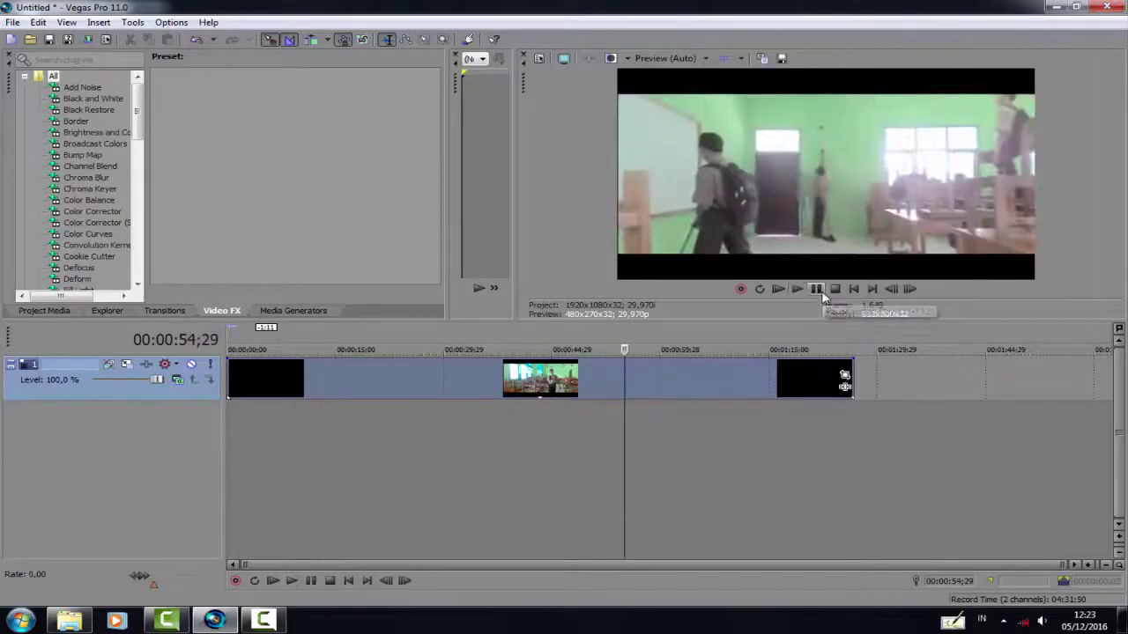
click(816, 289)
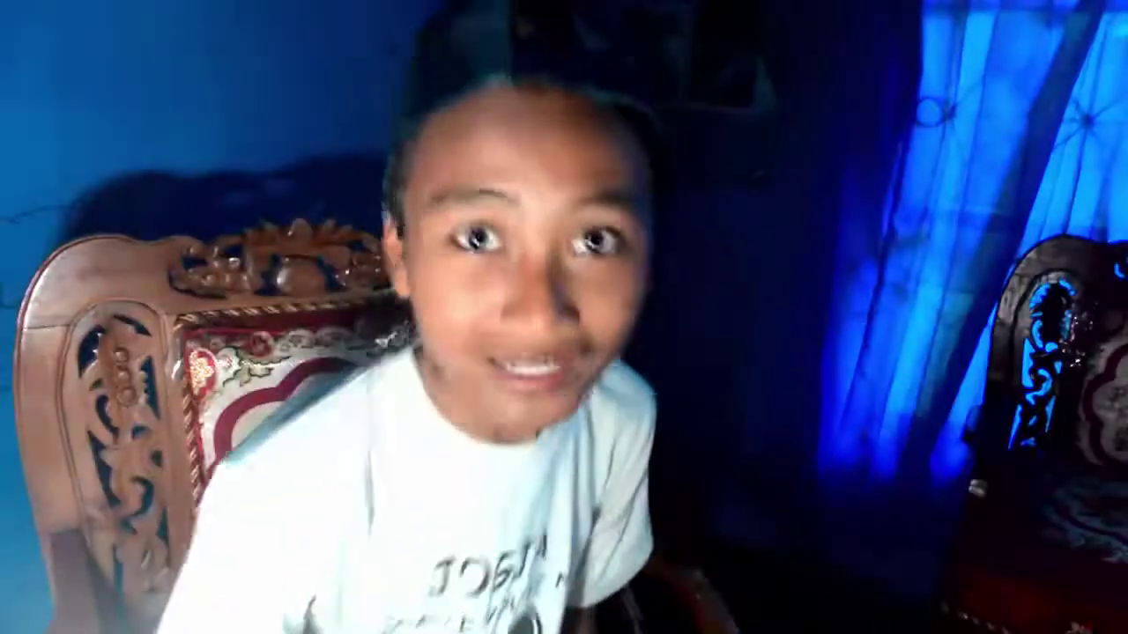